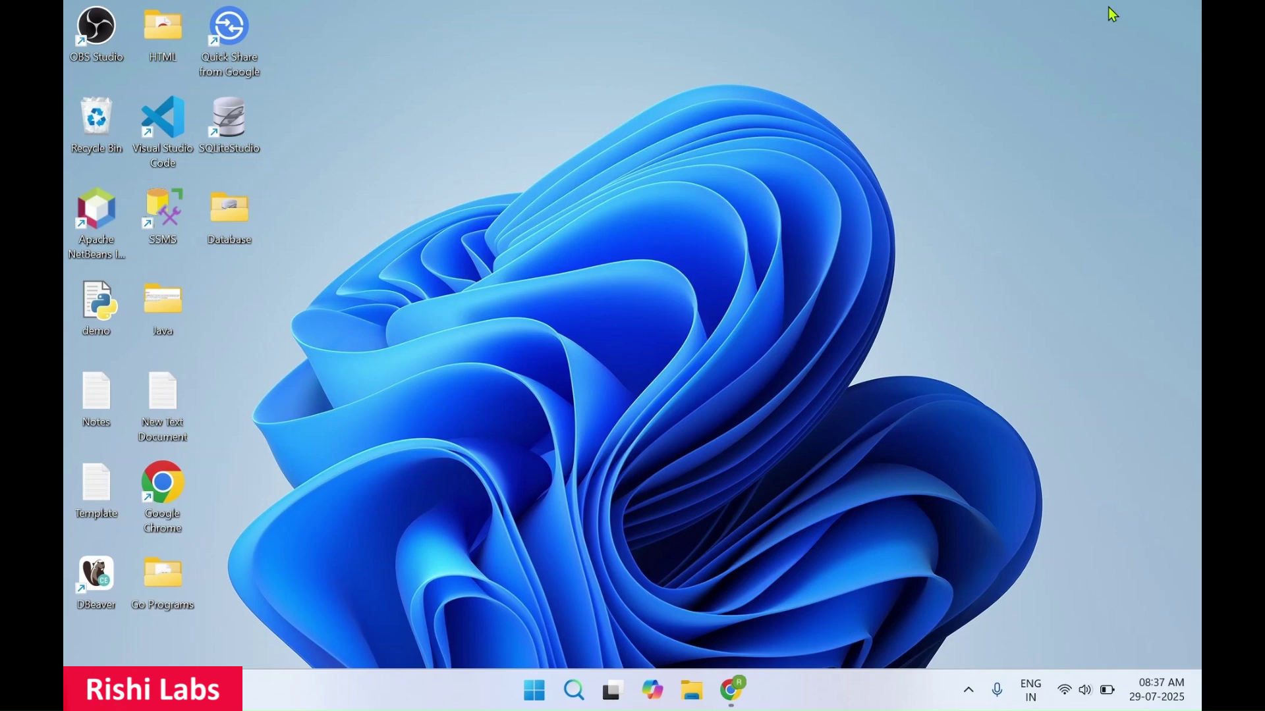
# Run a Google search for 'matlab download' from Chrome's address bar
pyautogui.click(732, 689)
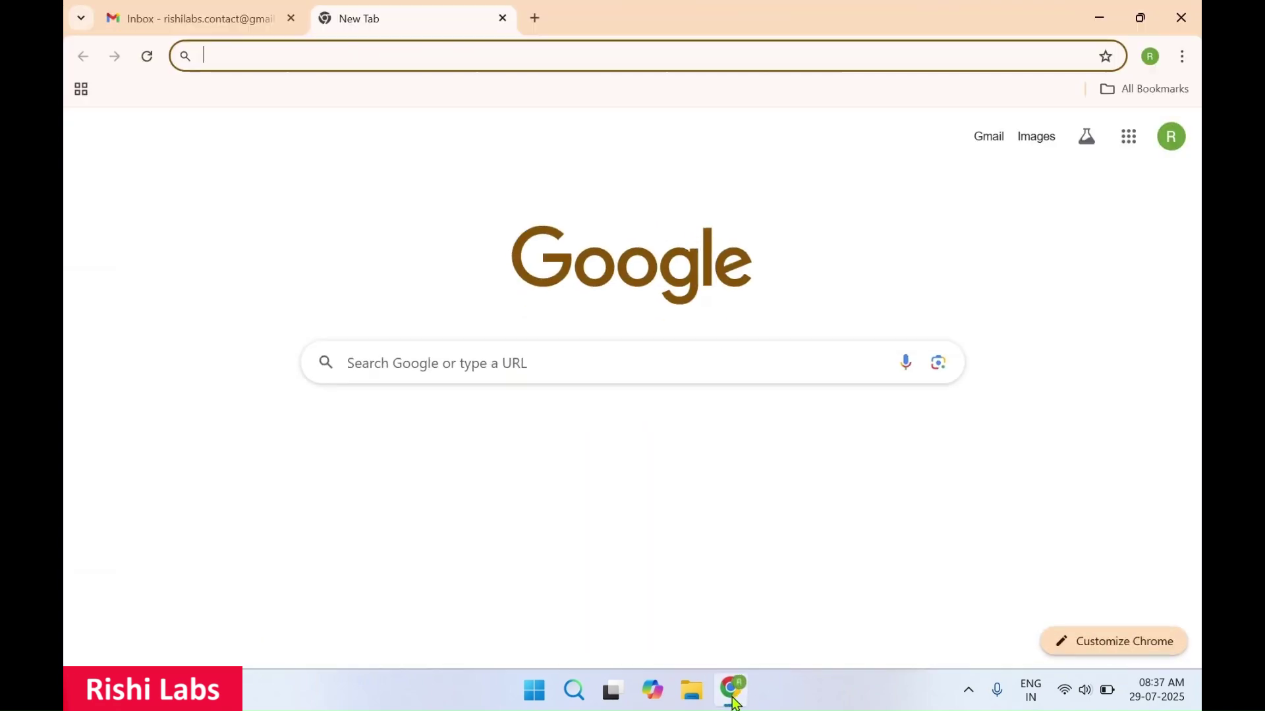
pyautogui.click(516, 58)
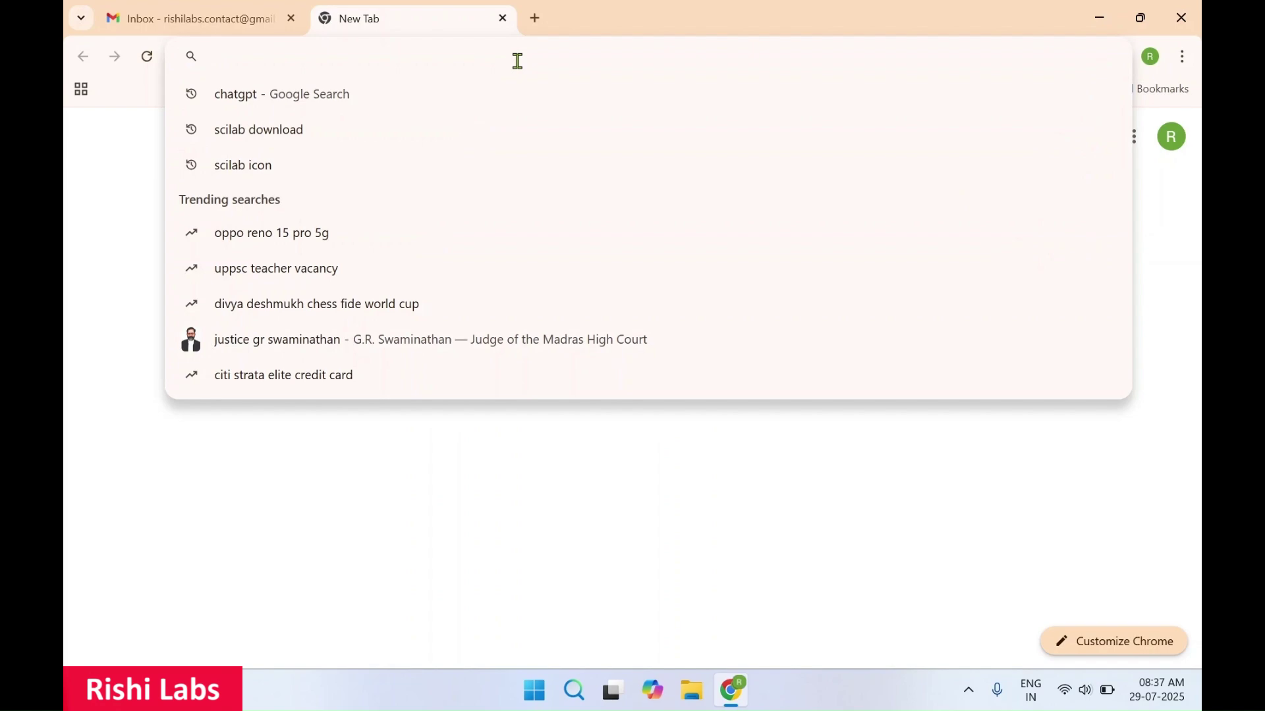
pyautogui.write('matla')
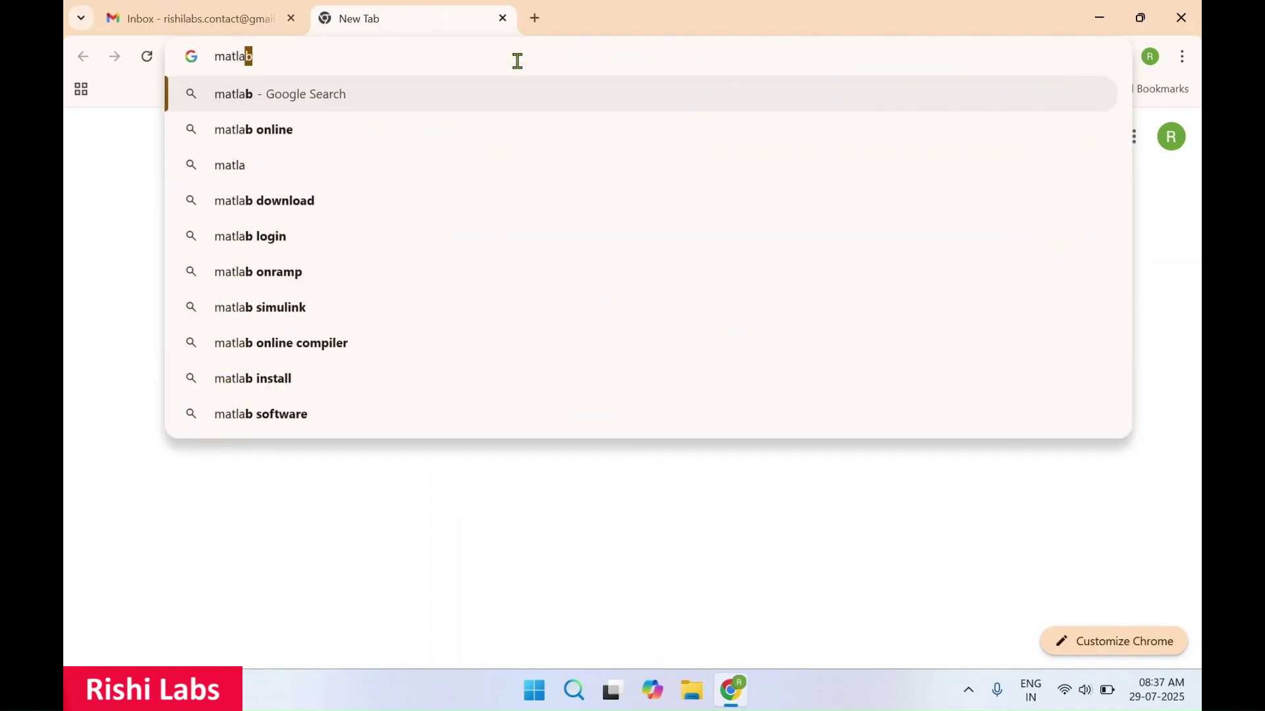
pyautogui.write('b')
pyautogui.press('Down')
pyautogui.press('Down')
pyautogui.press('Return')
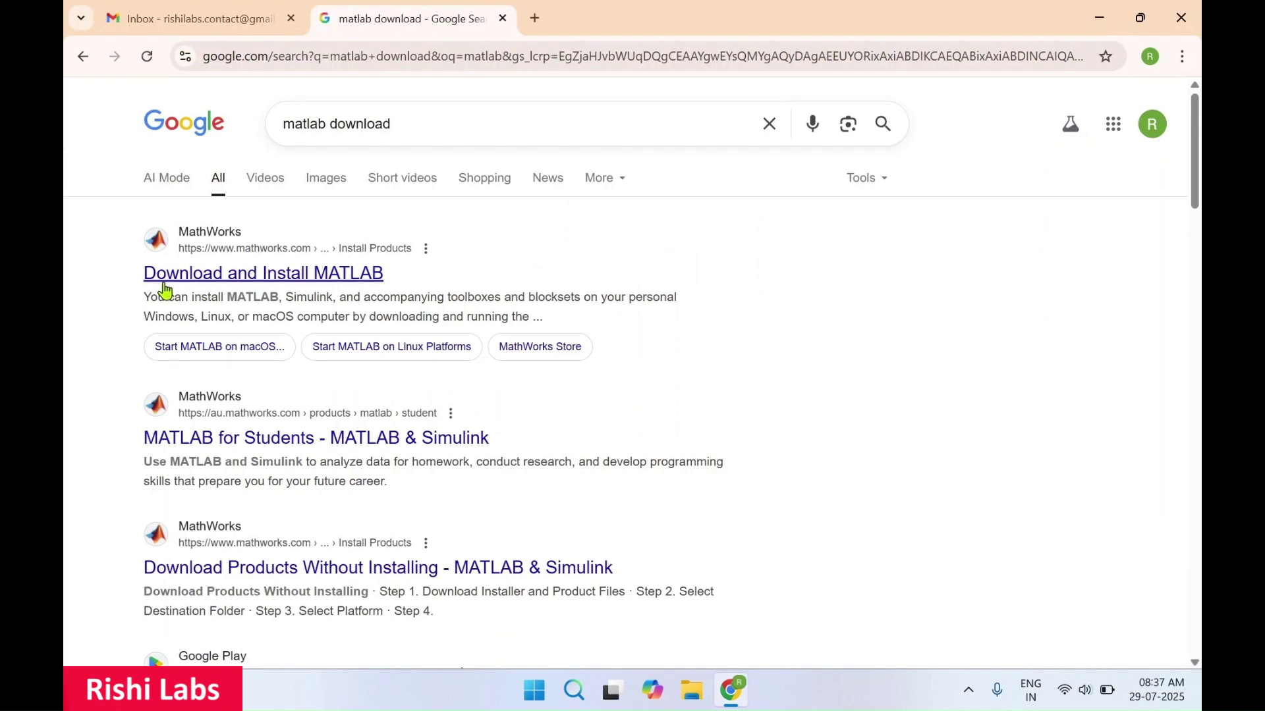
# Go to the Download and Install MATLAB result and dismiss the Select a Web Site prompt
pyautogui.click(308, 279)
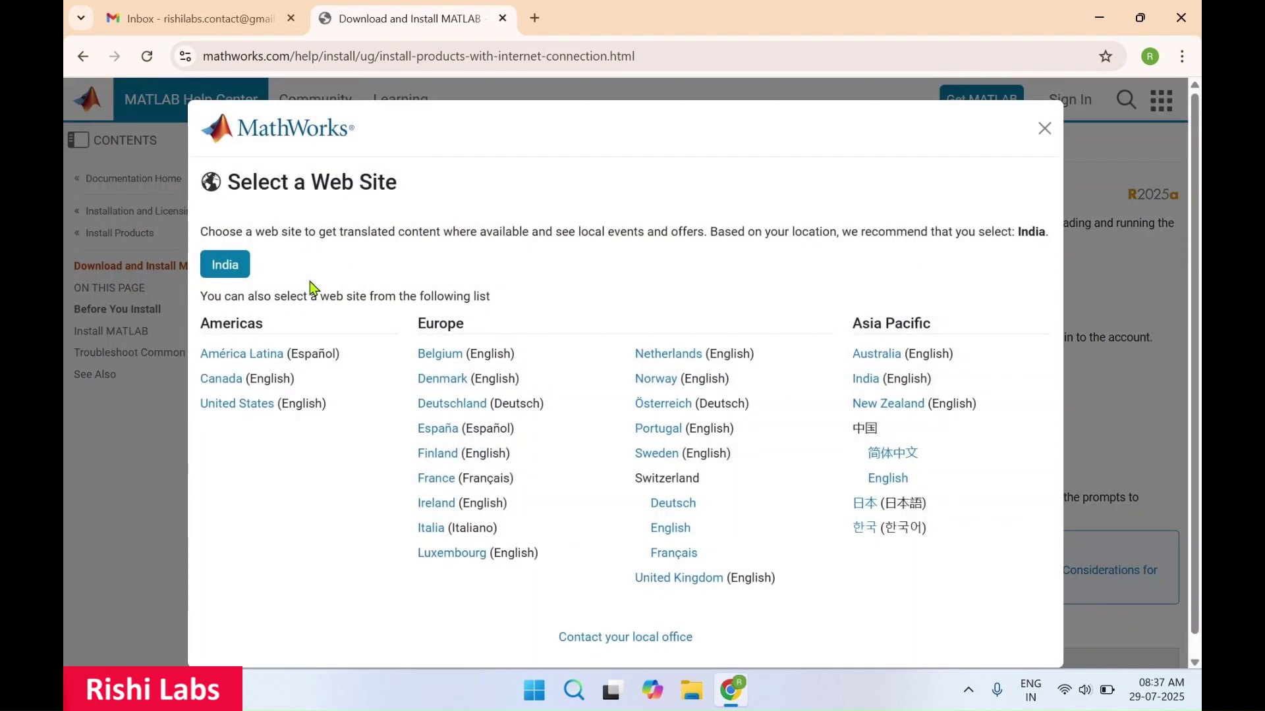
pyautogui.click(1043, 131)
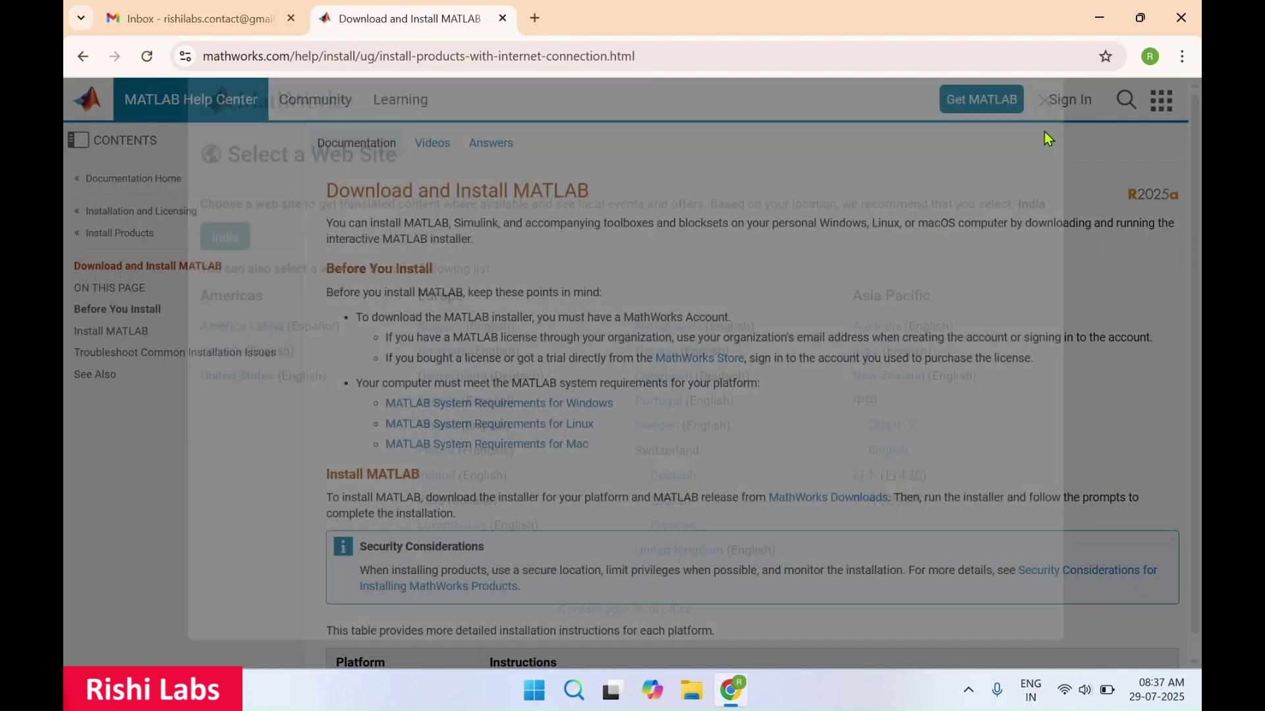
pyautogui.scroll(-2, 672, 442)
pyautogui.scroll(-3, 672, 443)
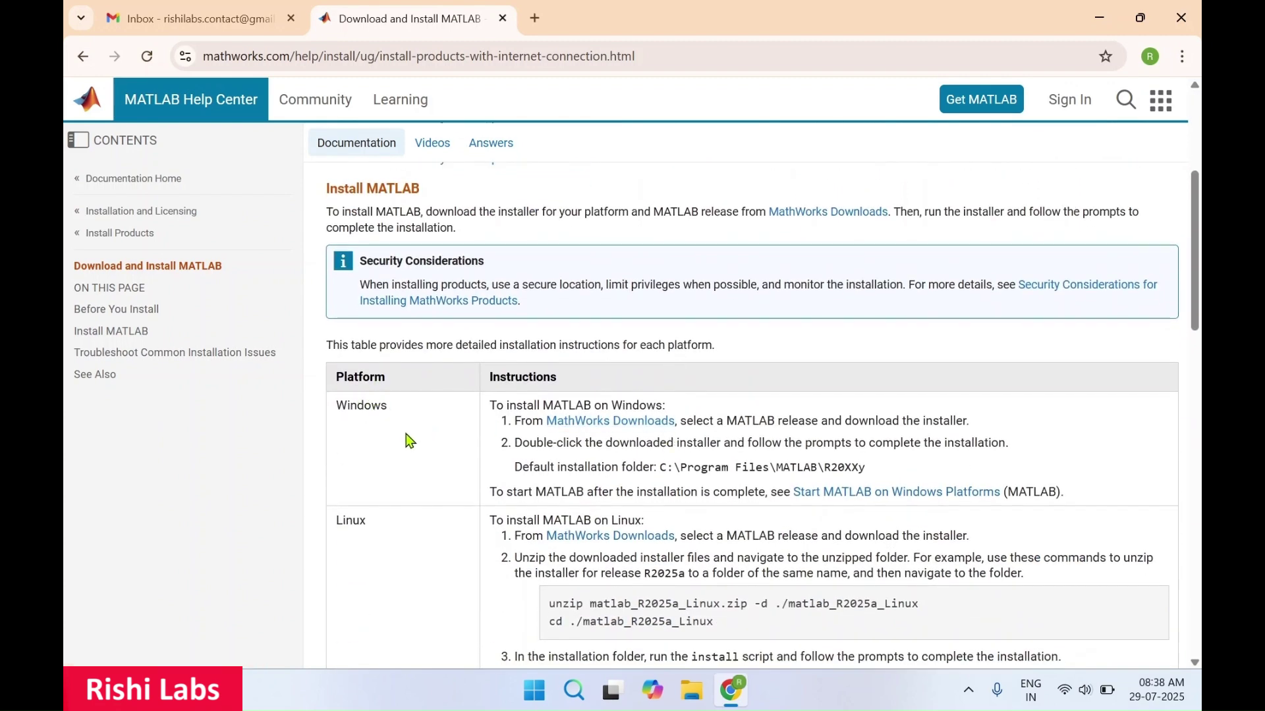
pyautogui.scroll(-2, 409, 441)
pyautogui.scroll(-2, 409, 440)
pyautogui.scroll(-2, 409, 441)
pyautogui.scroll(-2, 409, 441)
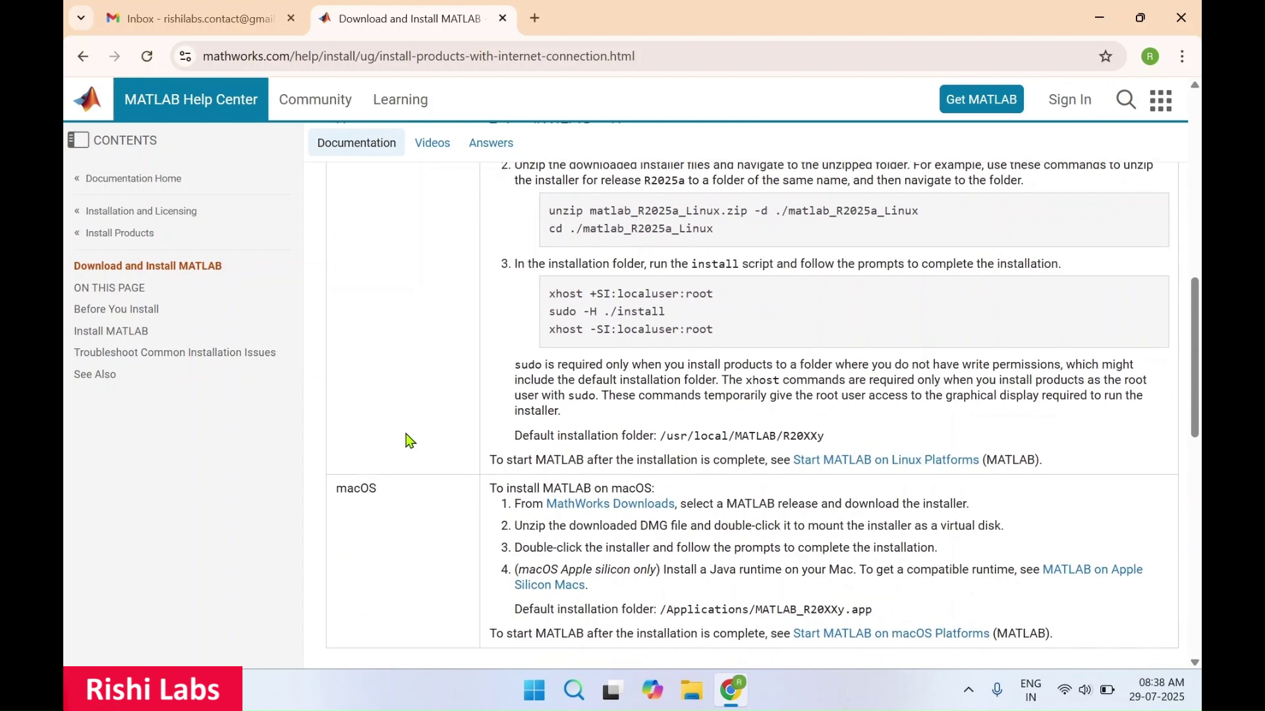
pyautogui.scroll(-2, 409, 441)
pyautogui.scroll(6, 409, 441)
pyautogui.scroll(2, 409, 441)
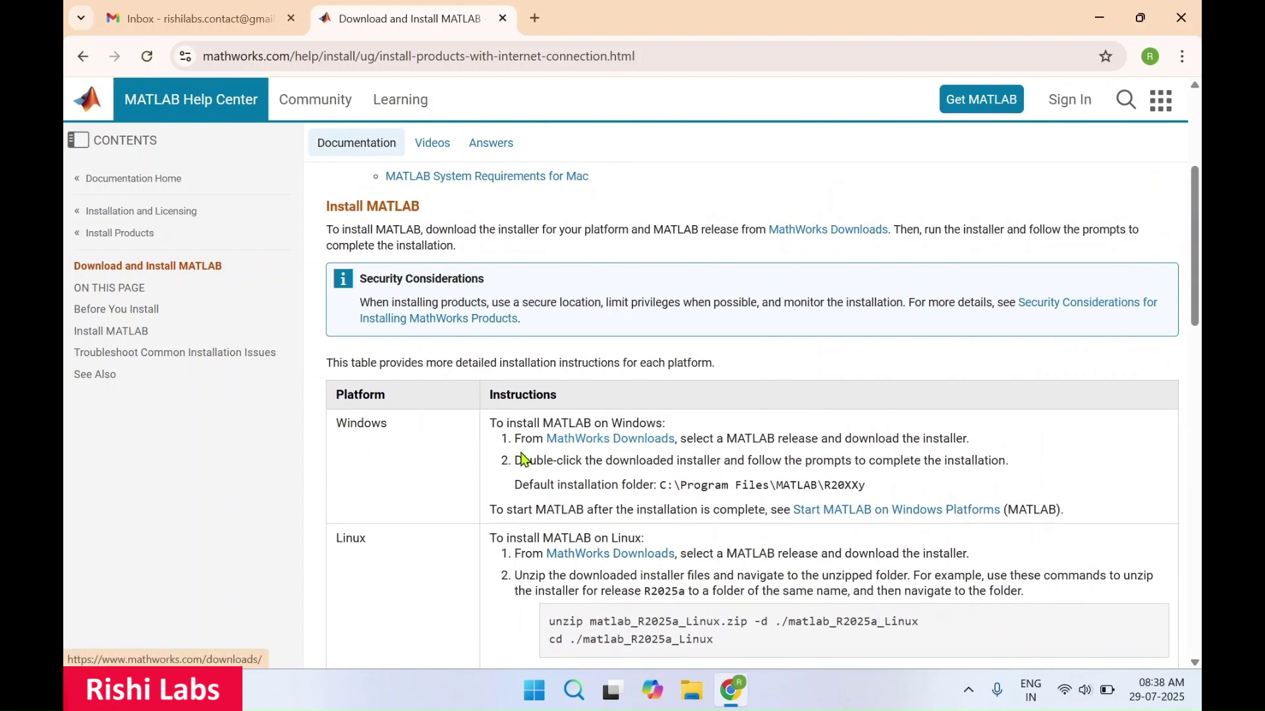
# From MathWorks Downloads, start a new account with a personal email, keeping it despite the warning
pyautogui.click(598, 443)
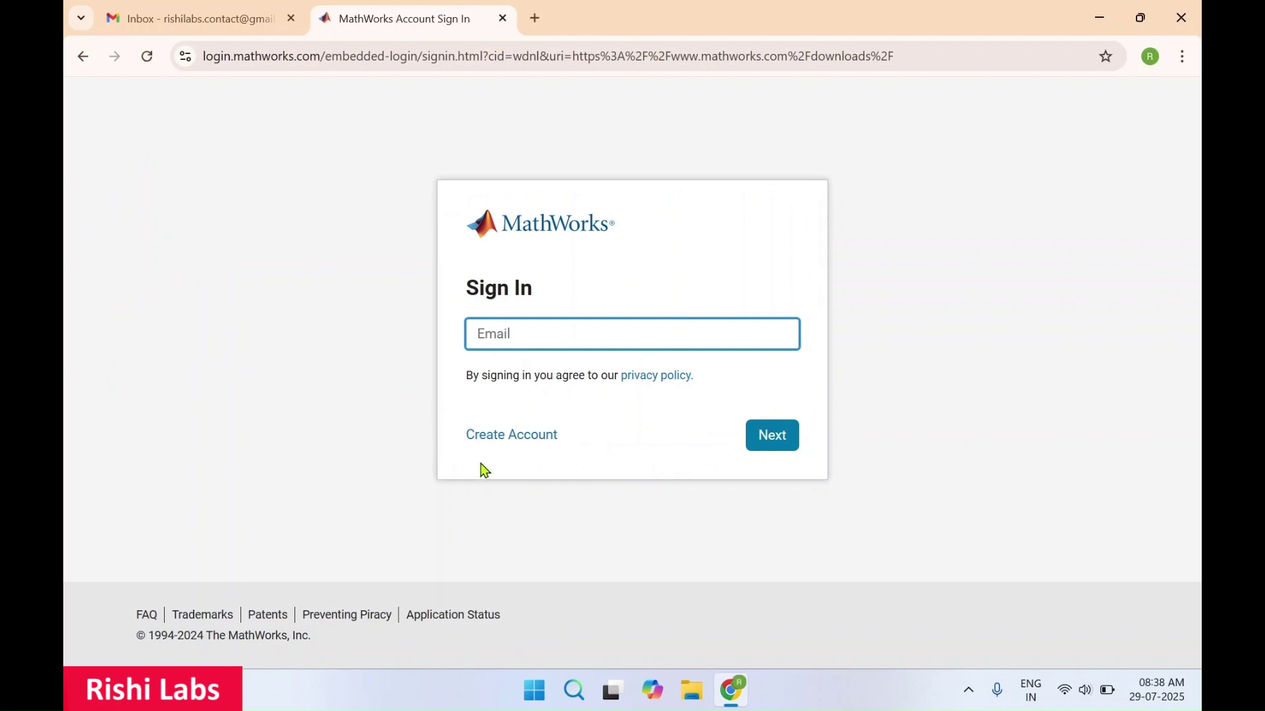
pyautogui.click(507, 435)
pyautogui.click(519, 297)
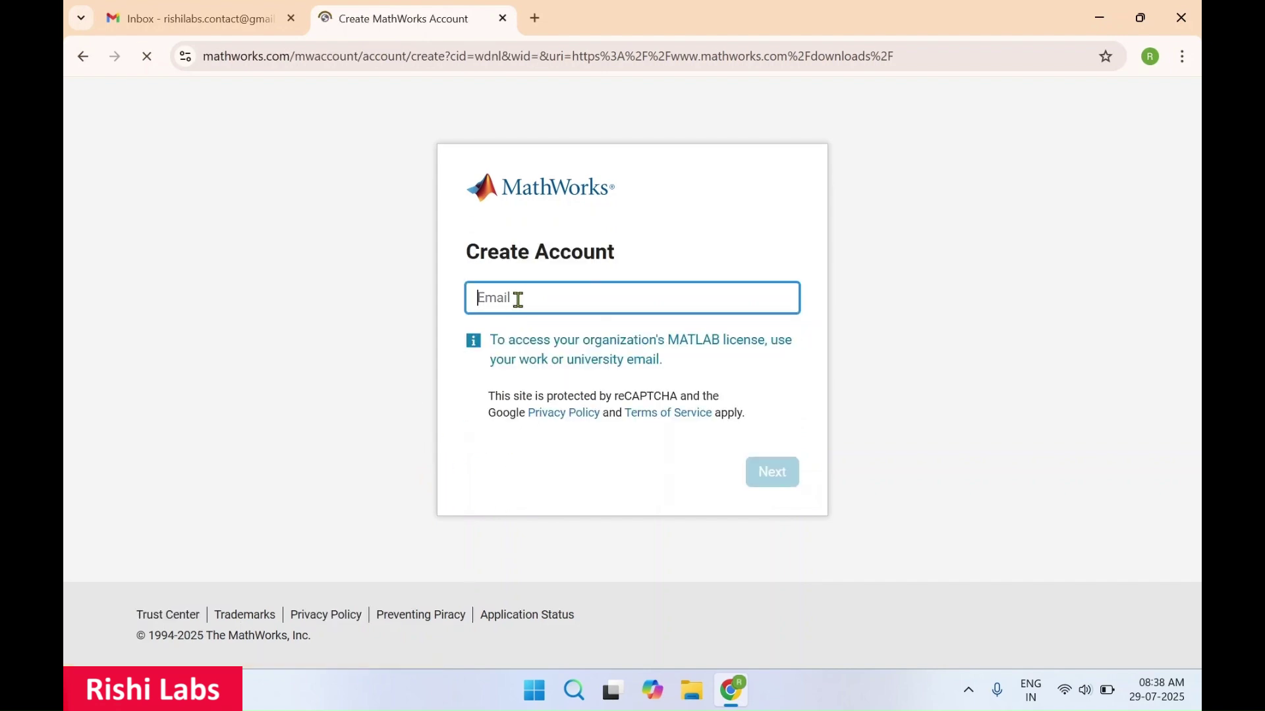
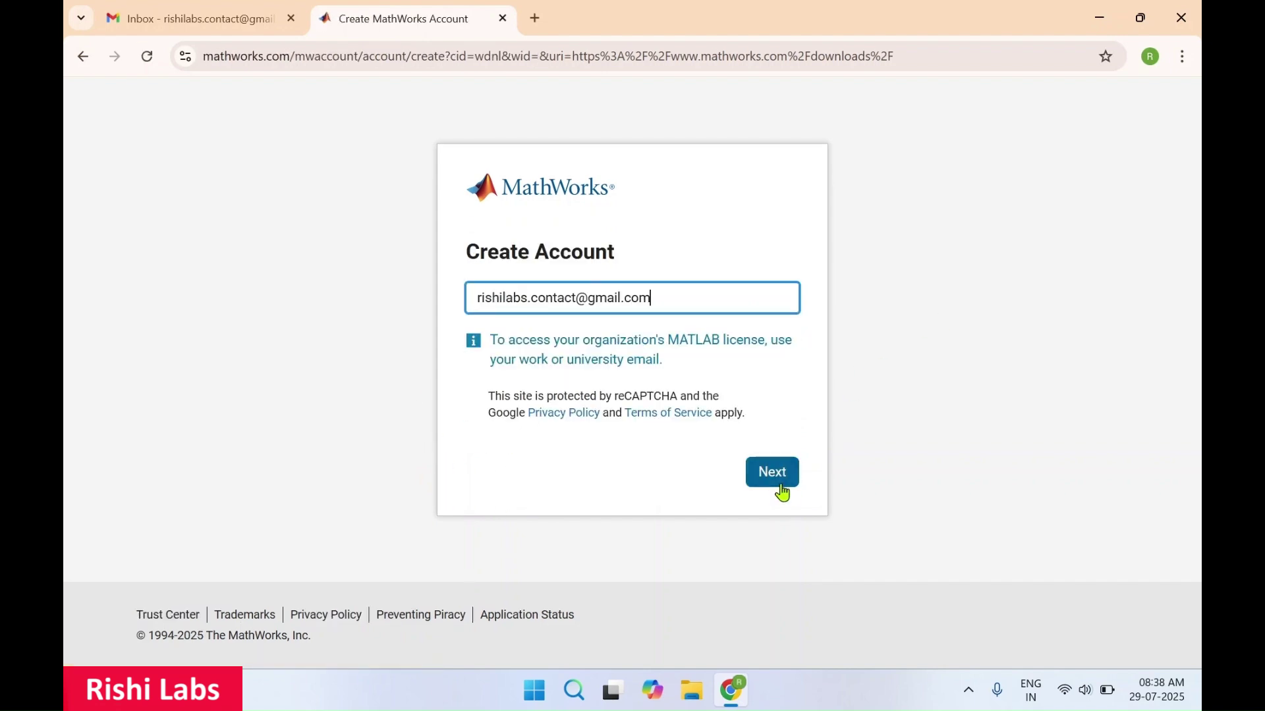
pyautogui.click(772, 472)
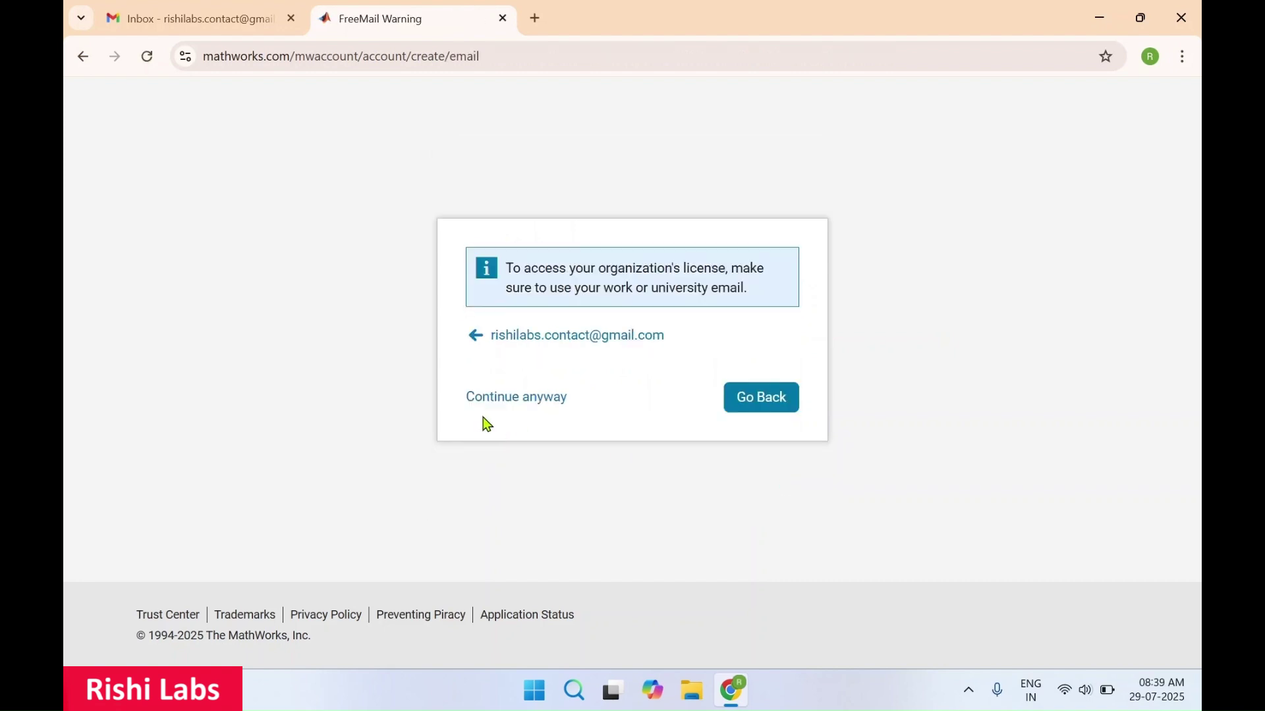
pyautogui.click(505, 401)
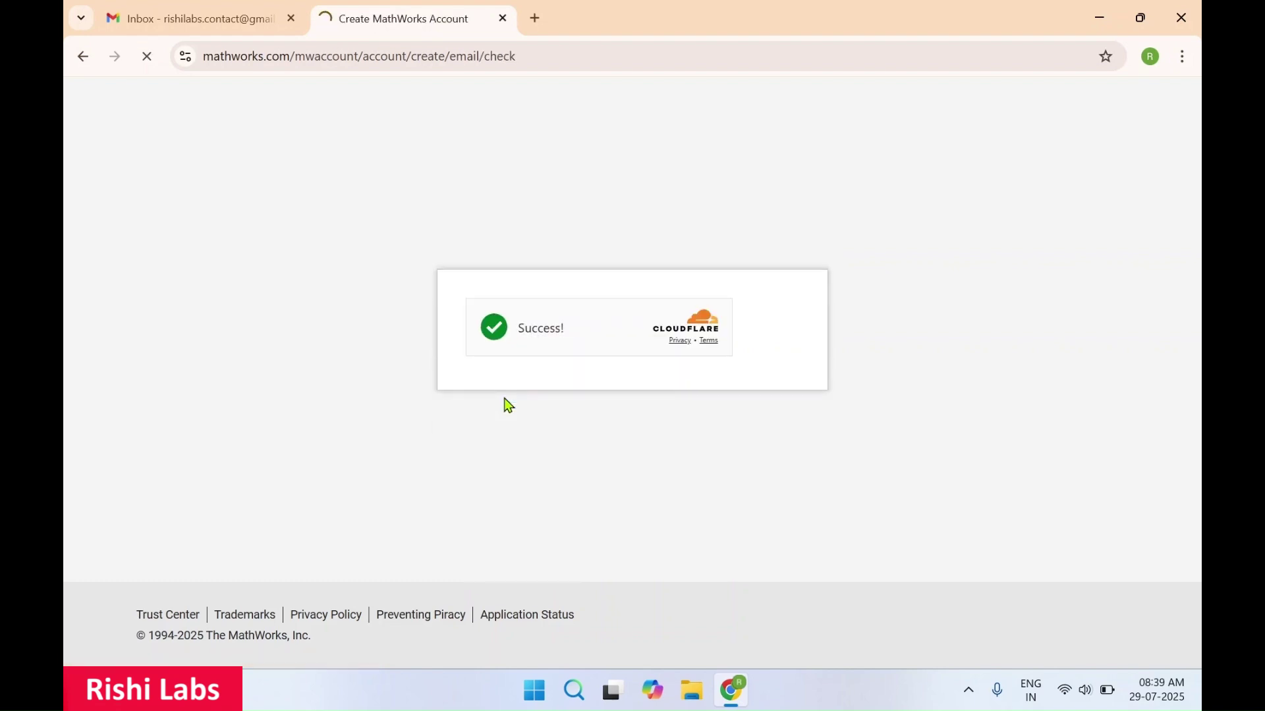
# Set the account password, proceed to Verify Email, and decline Chrome's save-password offer
pyautogui.click(603, 450)
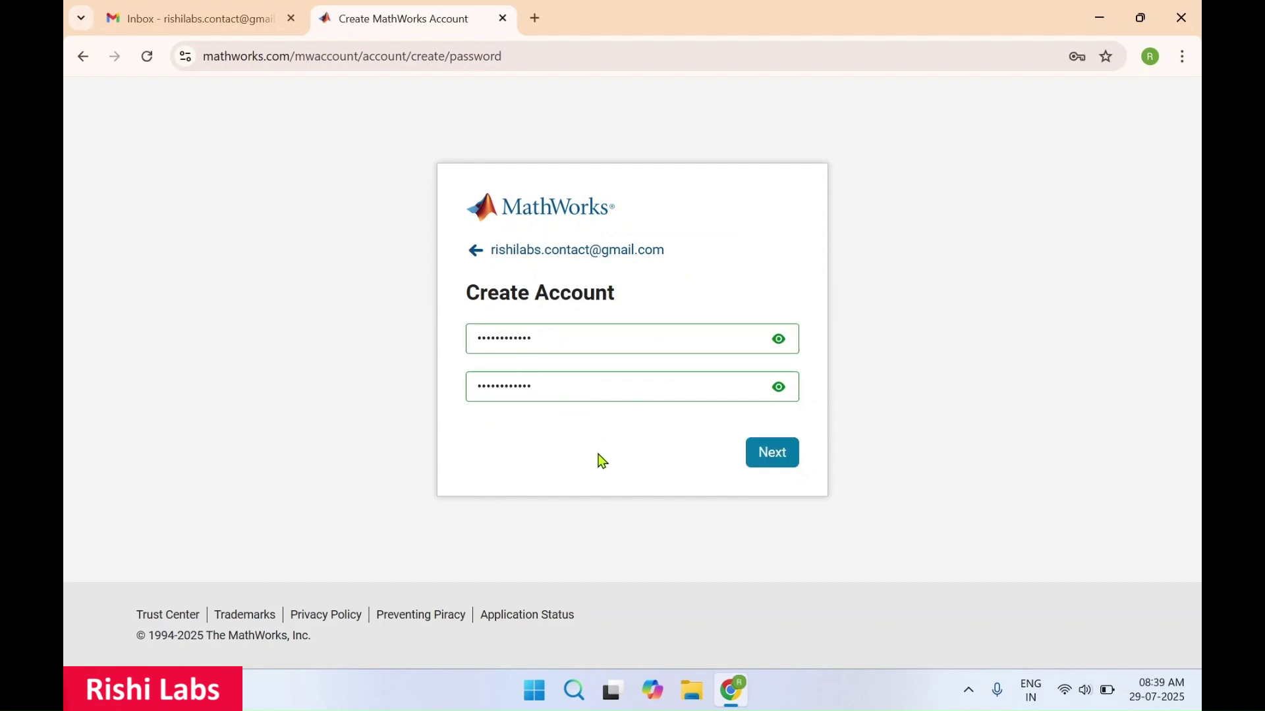
pyautogui.click(770, 457)
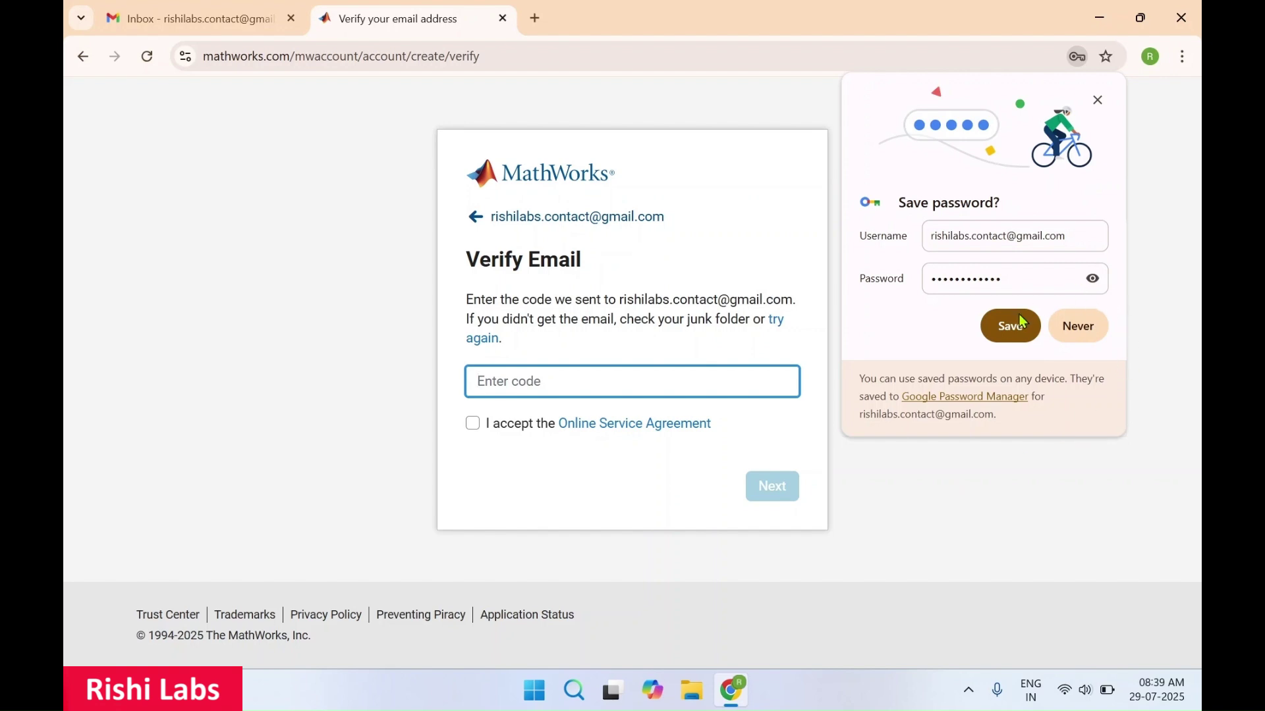
pyautogui.click(1079, 327)
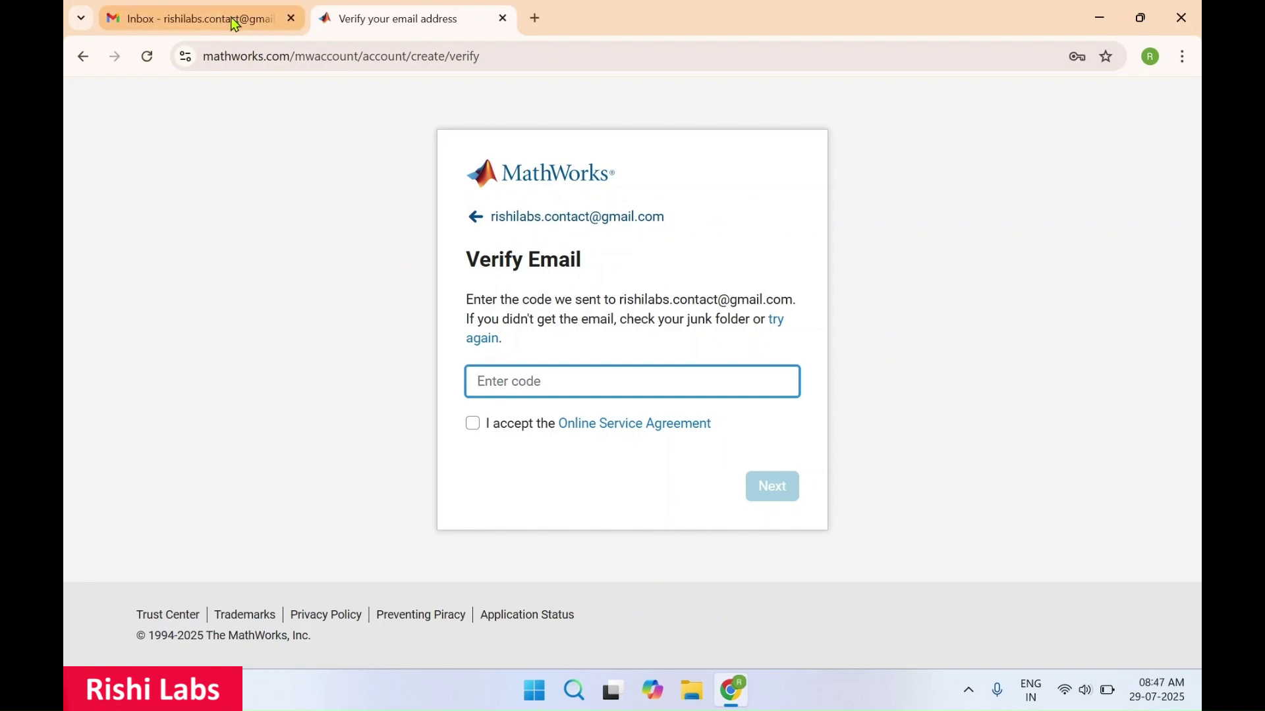
# In Gmail, find the MathWorks Verify Email Address message in the Spam folder
pyautogui.click(198, 18)
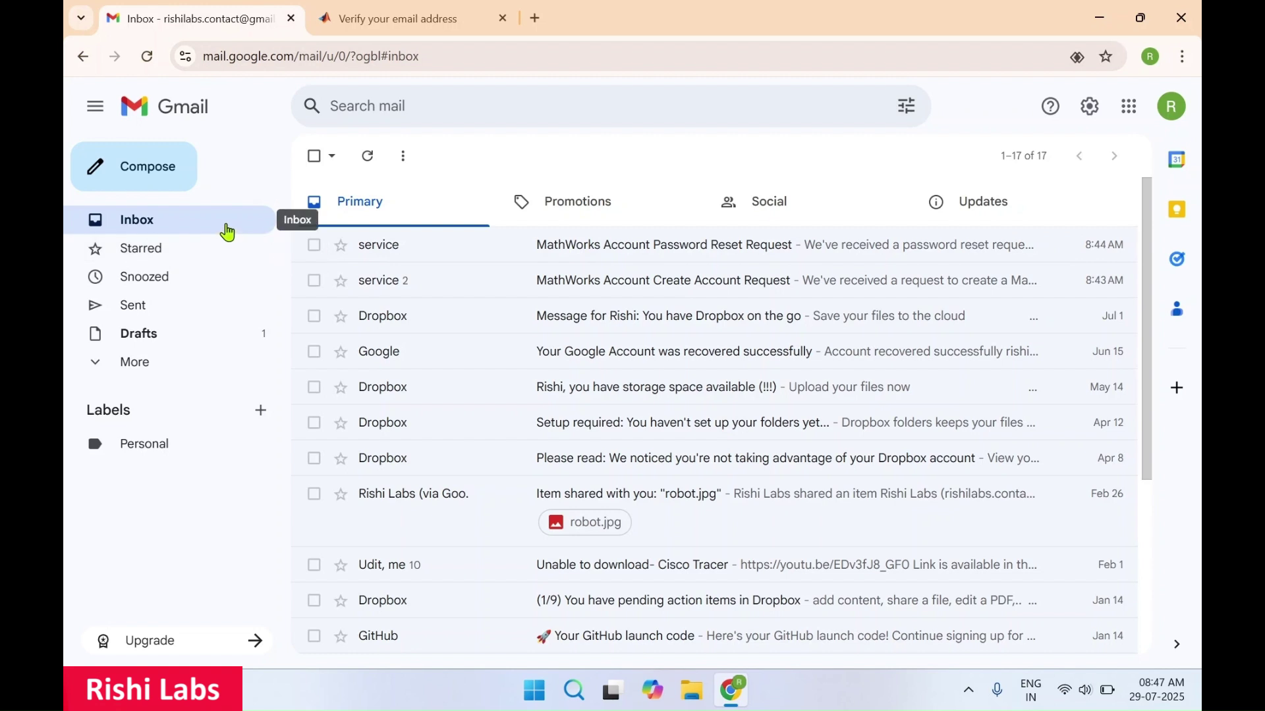
pyautogui.click(227, 230)
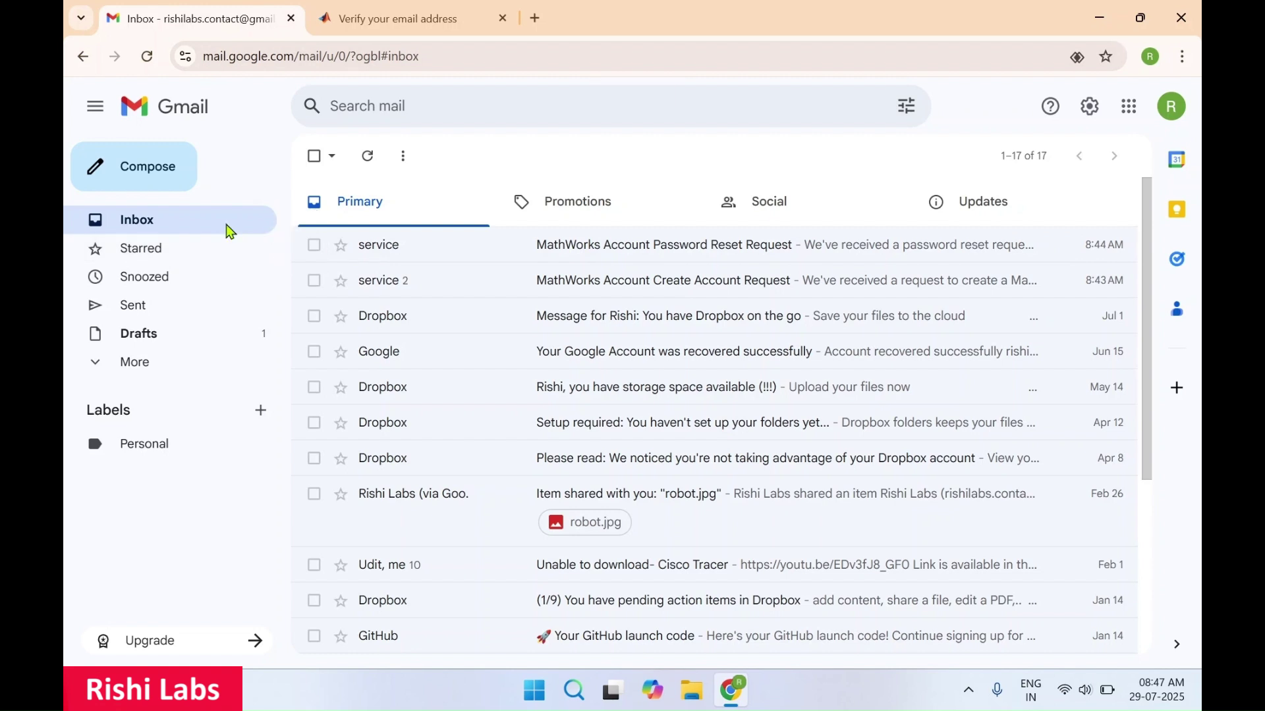
pyautogui.click(135, 362)
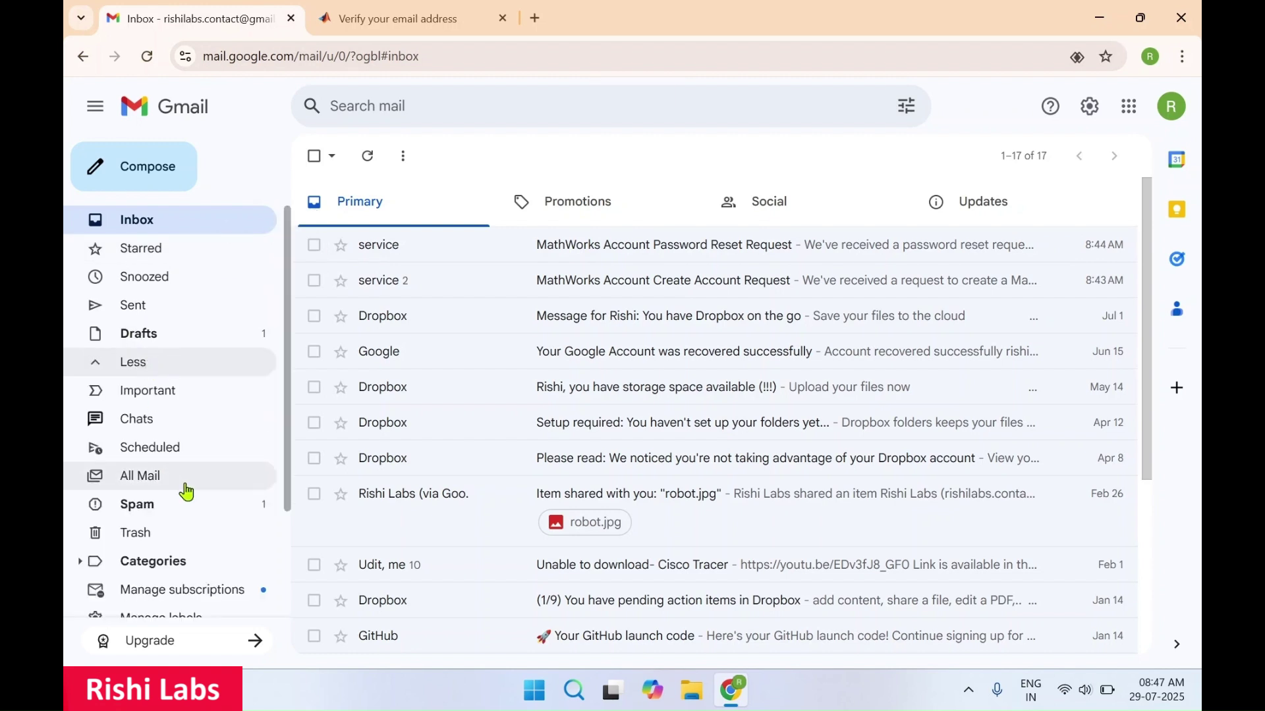
pyautogui.click(157, 512)
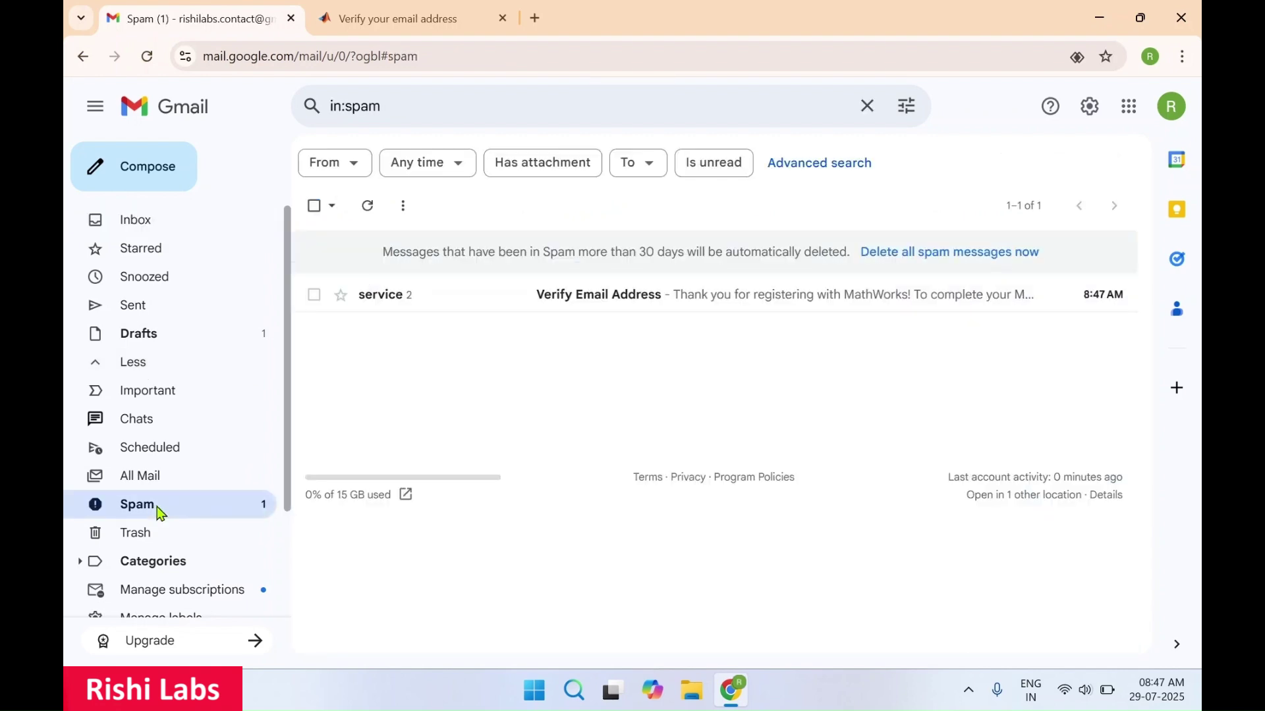
pyautogui.moveTo(691, 295)
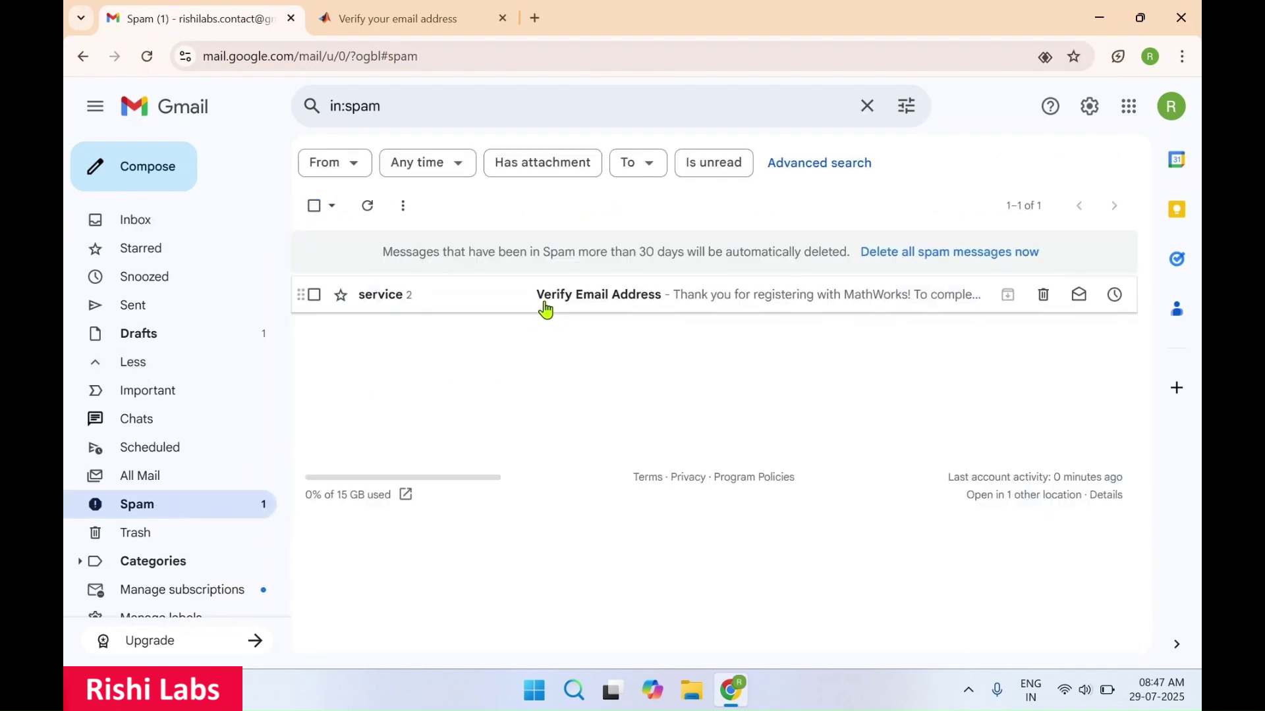
pyautogui.click(522, 299)
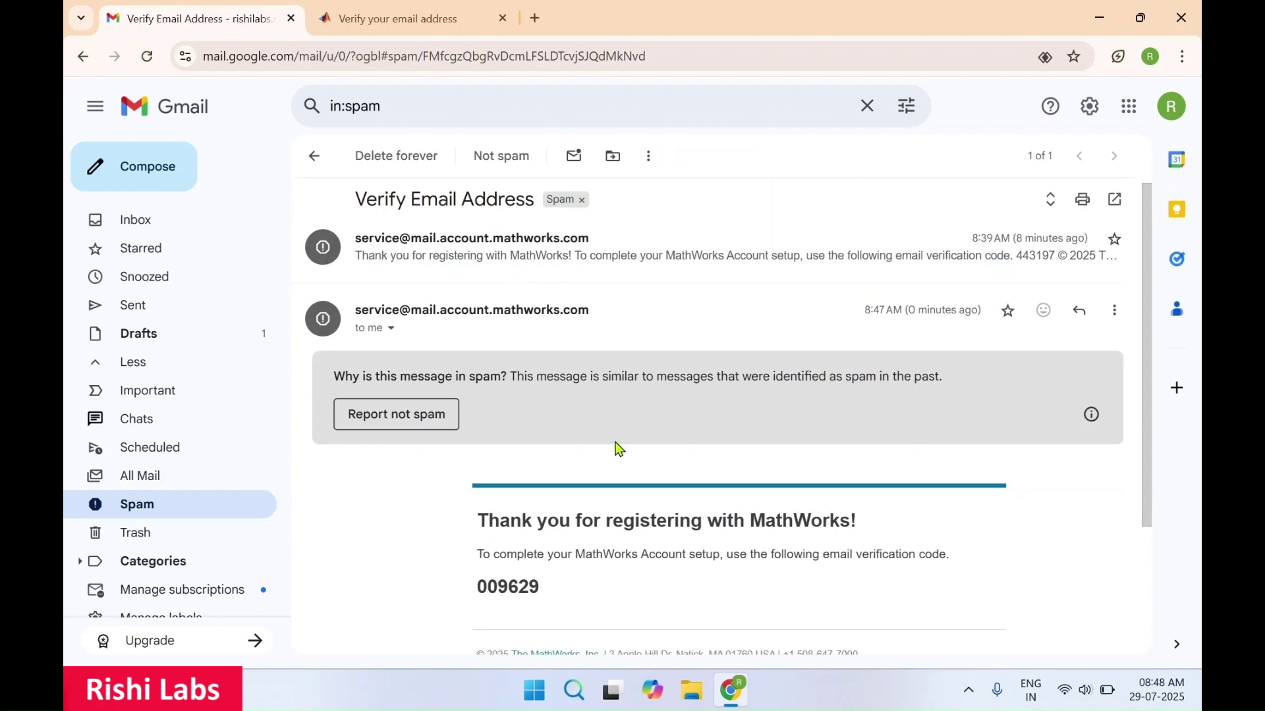
pyautogui.scroll(-3, 615, 449)
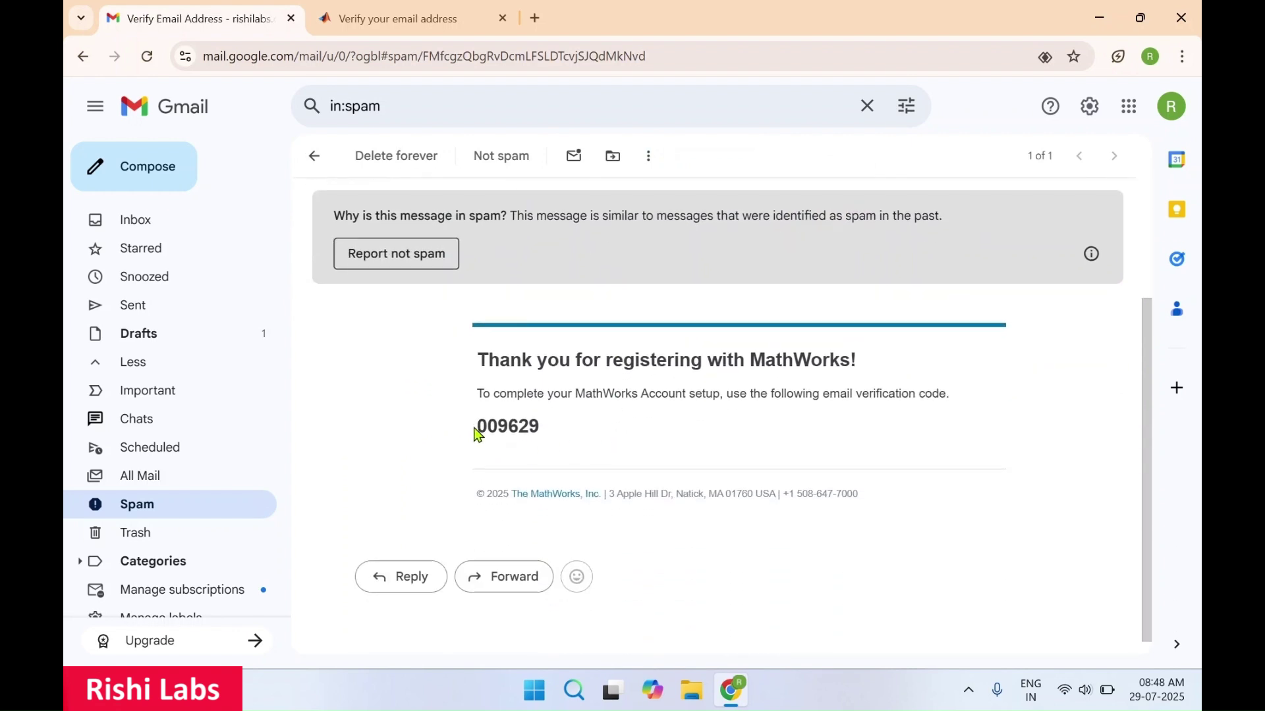
pyautogui.moveTo(475, 432); pyautogui.dragTo(551, 431)
pyautogui.hotkey('ctrl', 'c')
pyautogui.click(552, 432)
pyautogui.click(393, 17)
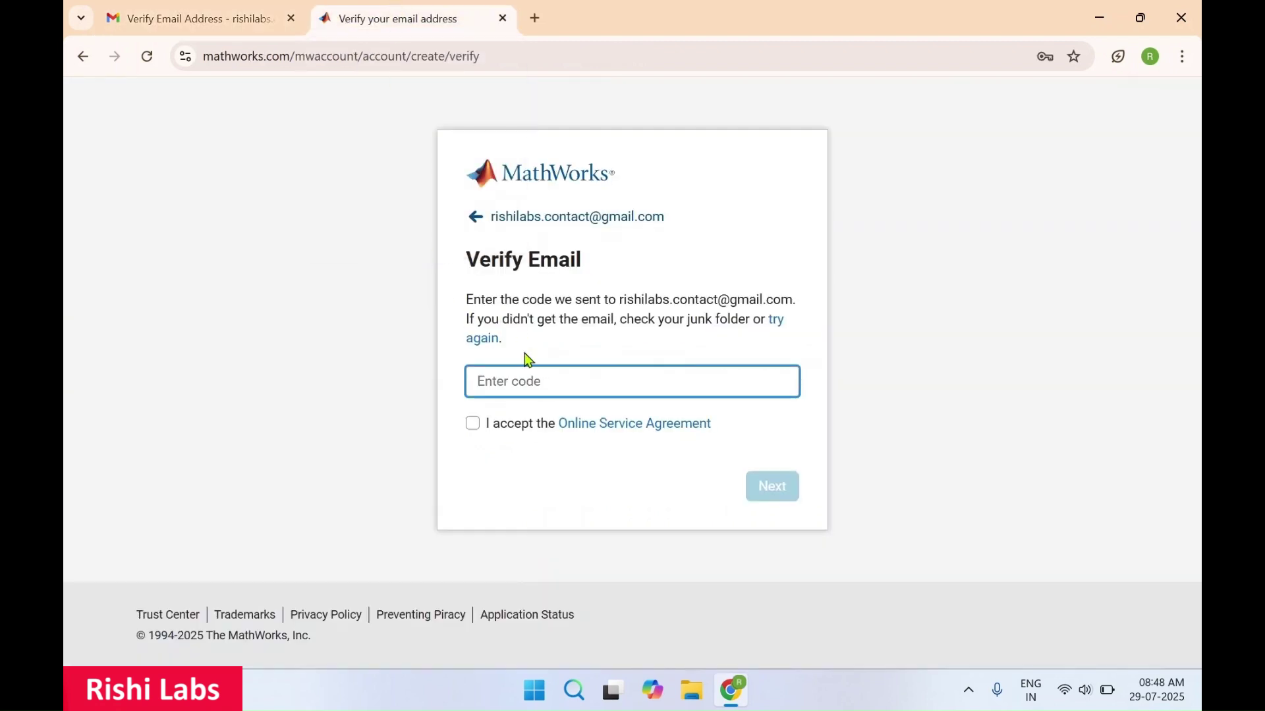
# Paste the verification code, accept the Online Service Agreement and continue account setup
pyautogui.hotkey('ctrl', 'v')
pyautogui.click(472, 425)
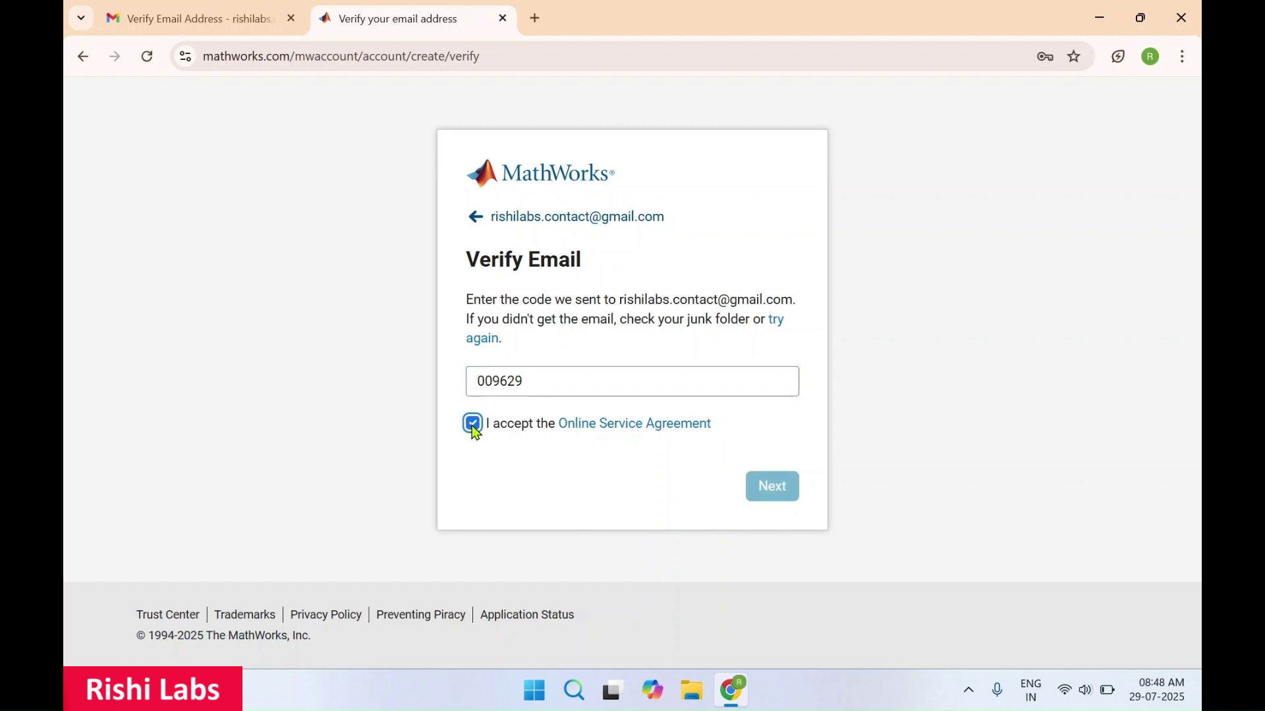
pyautogui.click(768, 490)
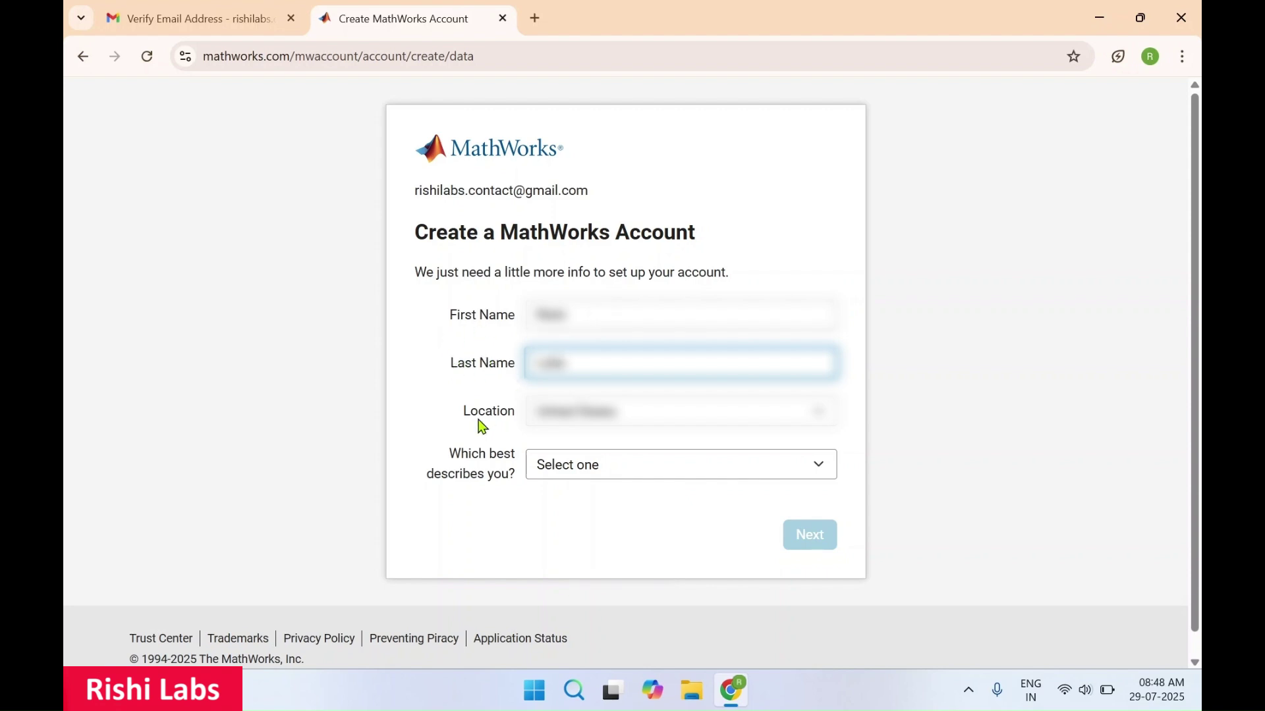
# Set location India, describe yourself as Student and confirm being at least 13
pyautogui.click(638, 412)
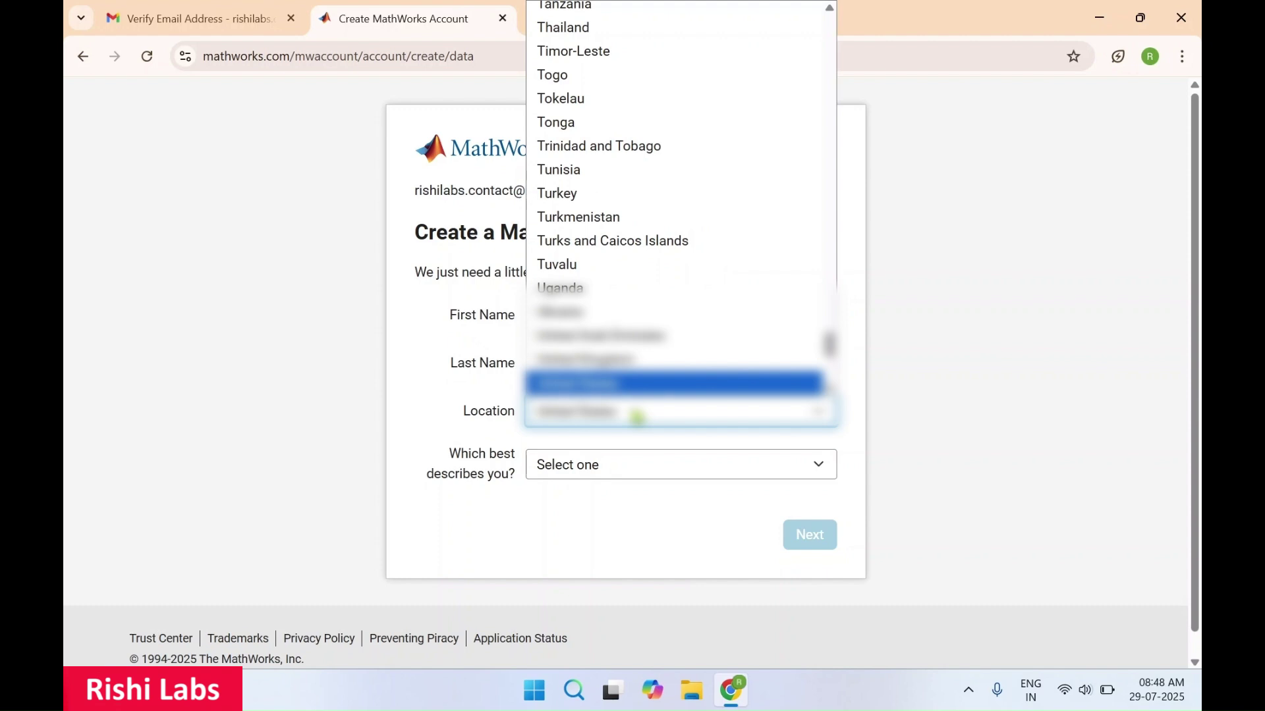
pyautogui.write('i')
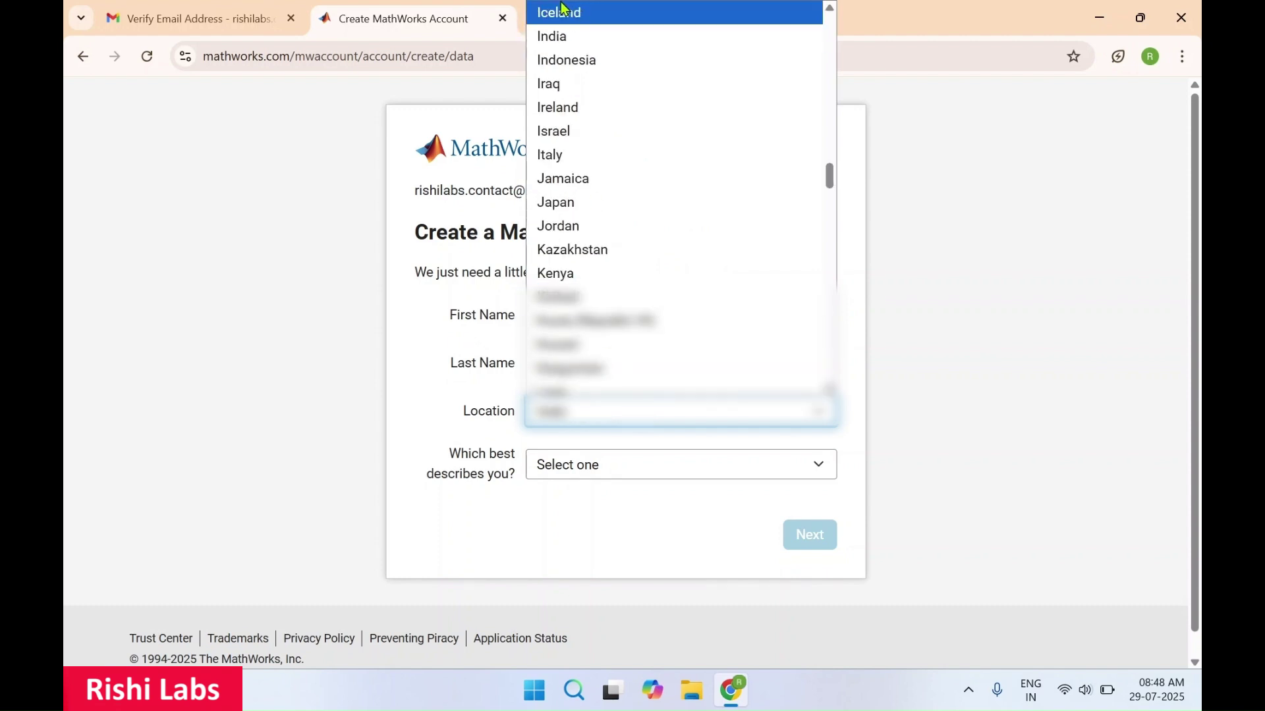
pyautogui.click(553, 36)
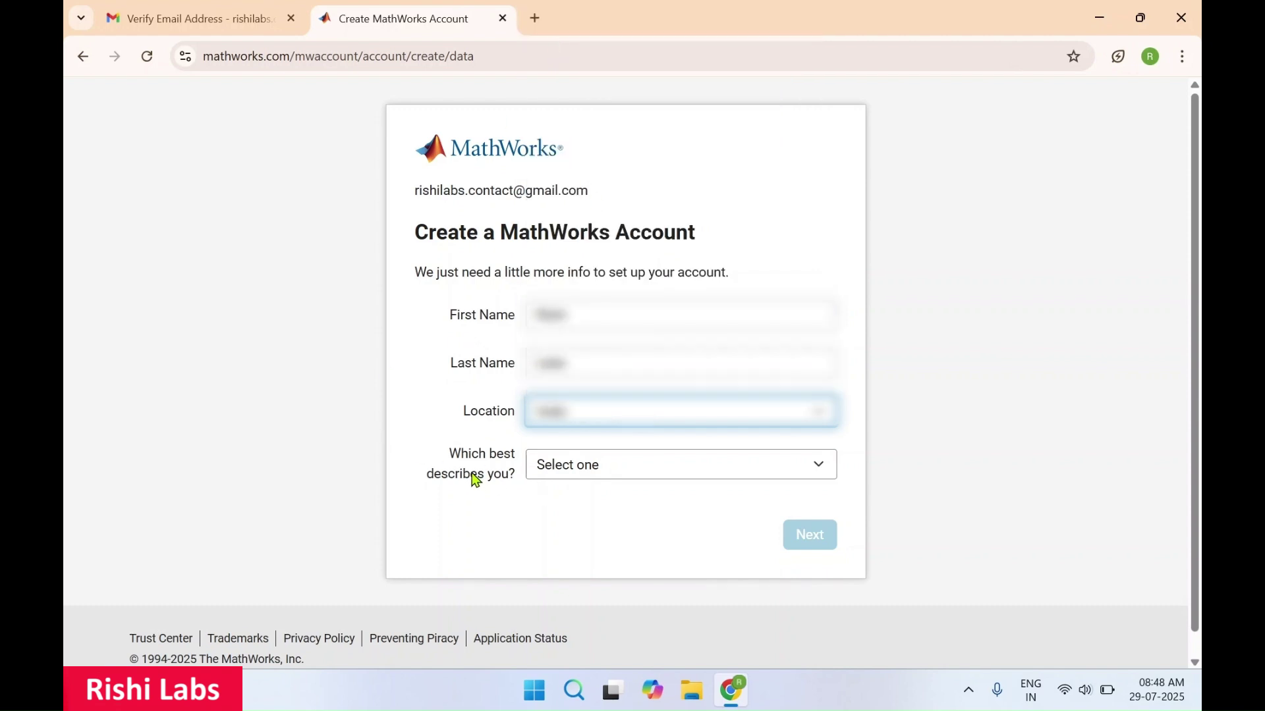
pyautogui.click(602, 470)
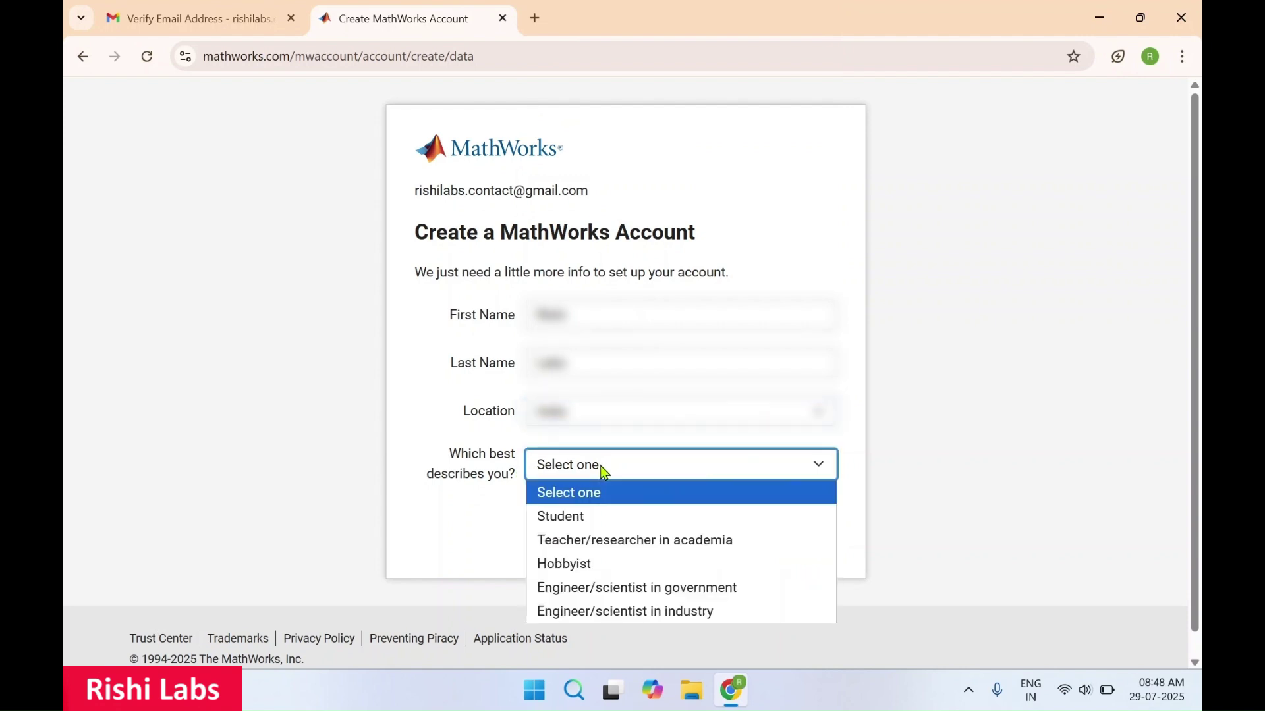
pyautogui.click(586, 518)
pyautogui.scroll(-2, 466, 499)
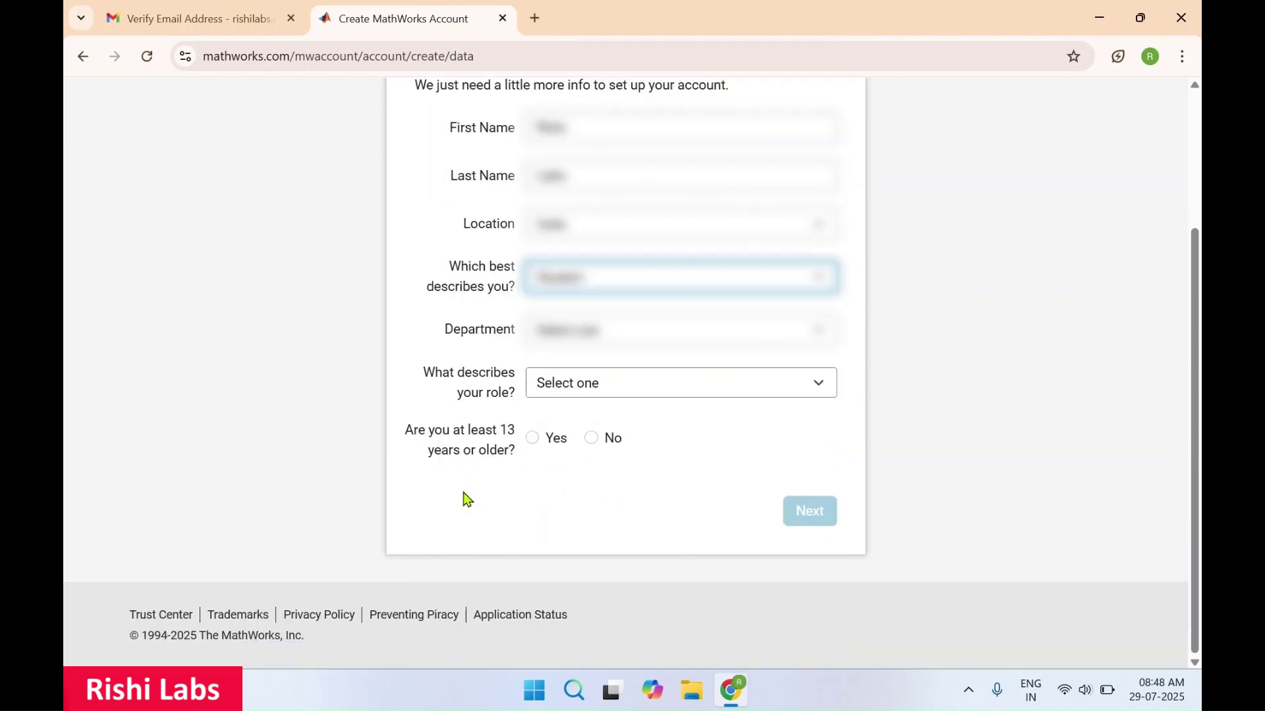
pyautogui.click(533, 437)
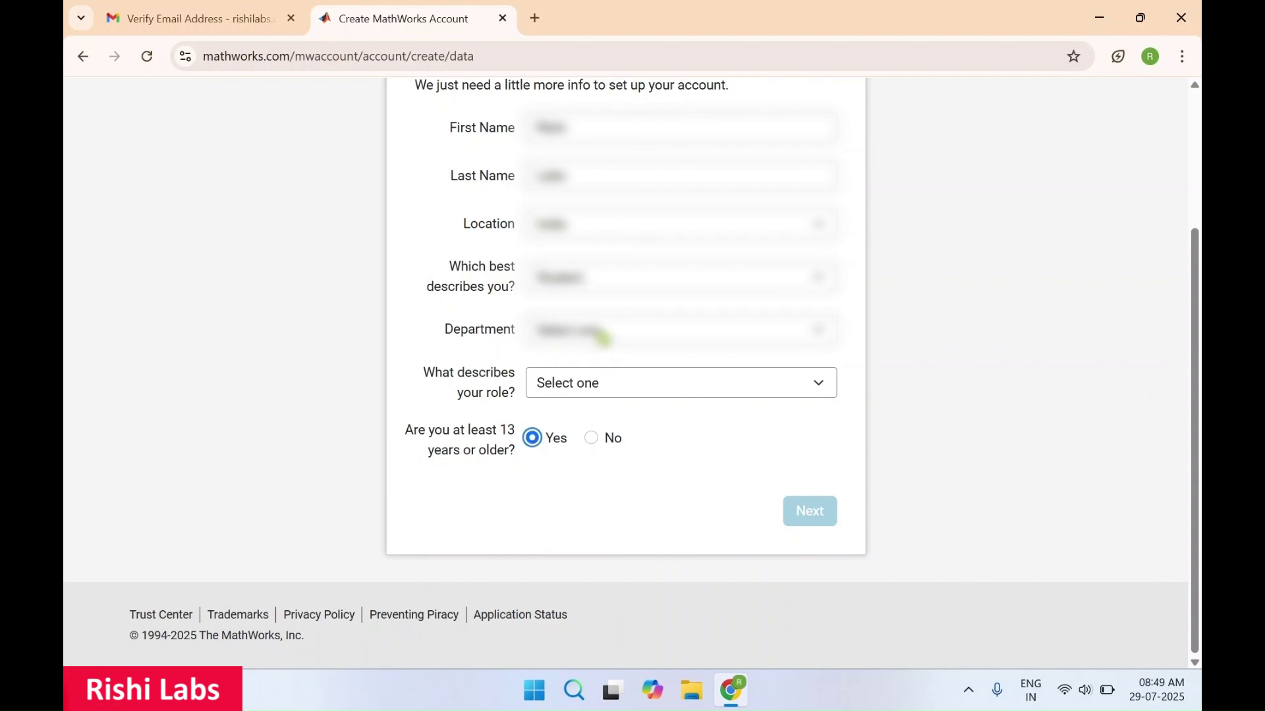
# Choose department Mathematics and role Student (Graduate-level), then submit account and school details
pyautogui.click(600, 332)
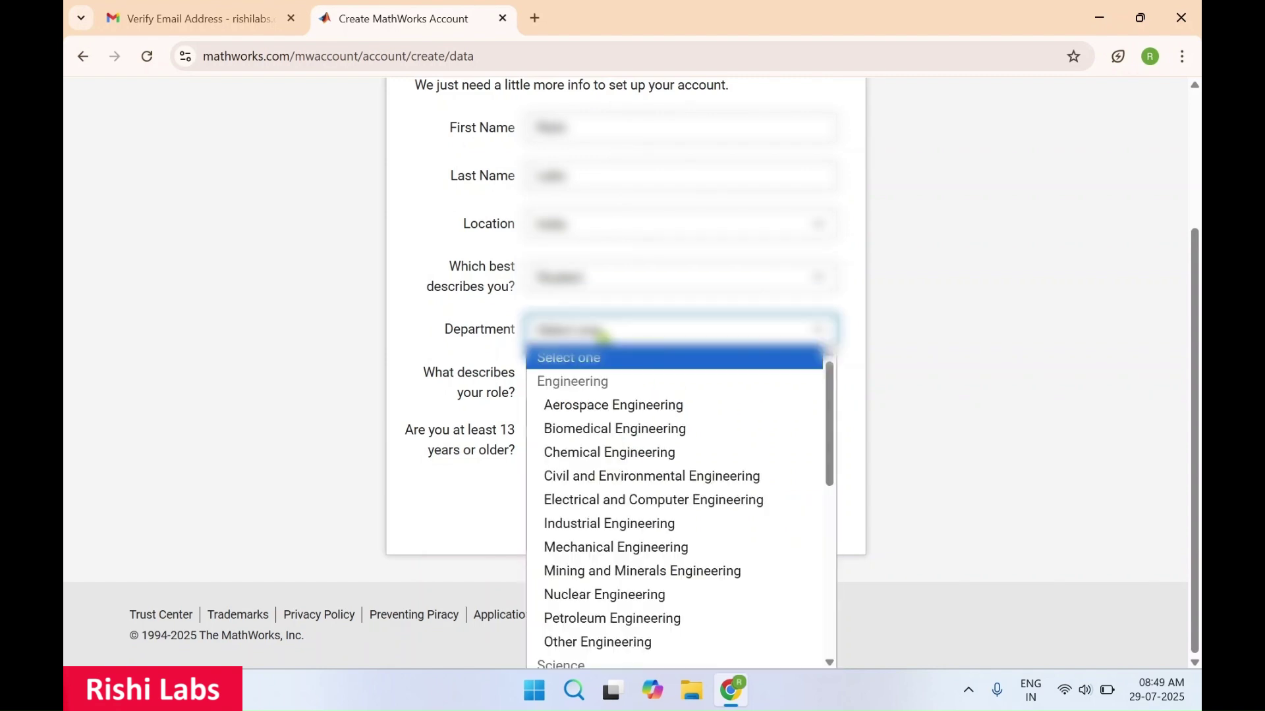
pyautogui.scroll(-3, 623, 434)
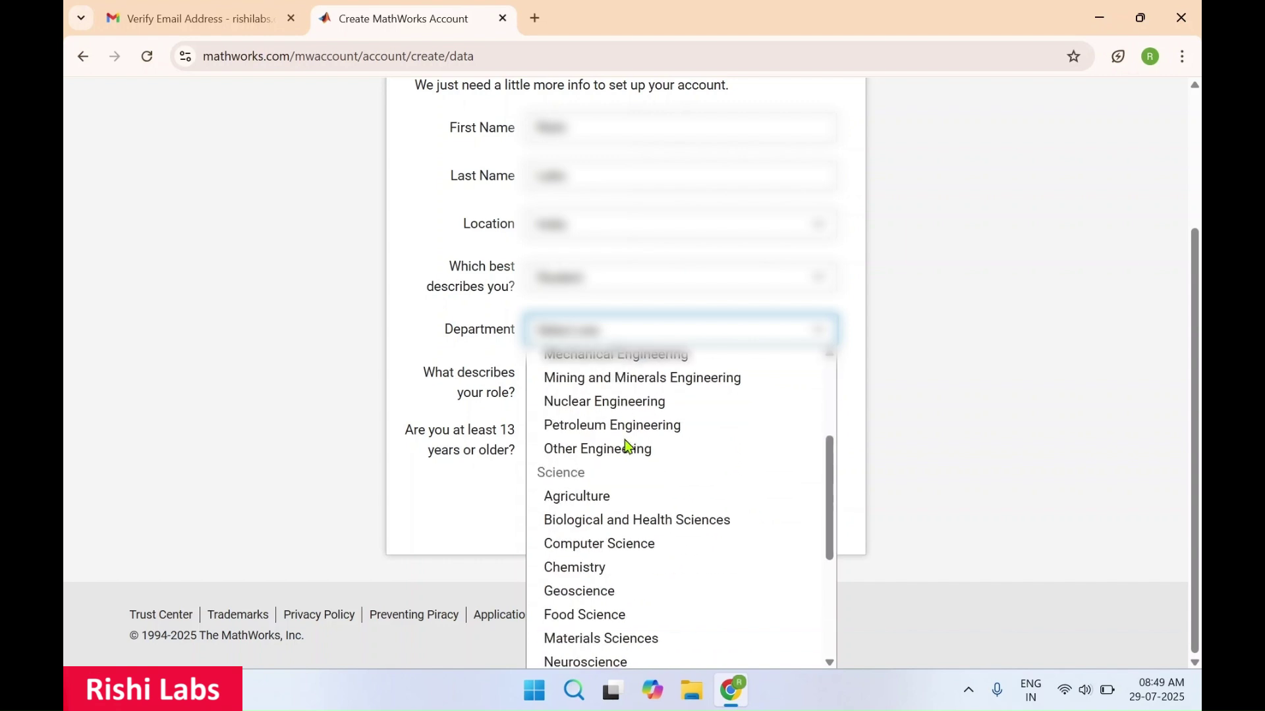
pyautogui.scroll(-4, 626, 448)
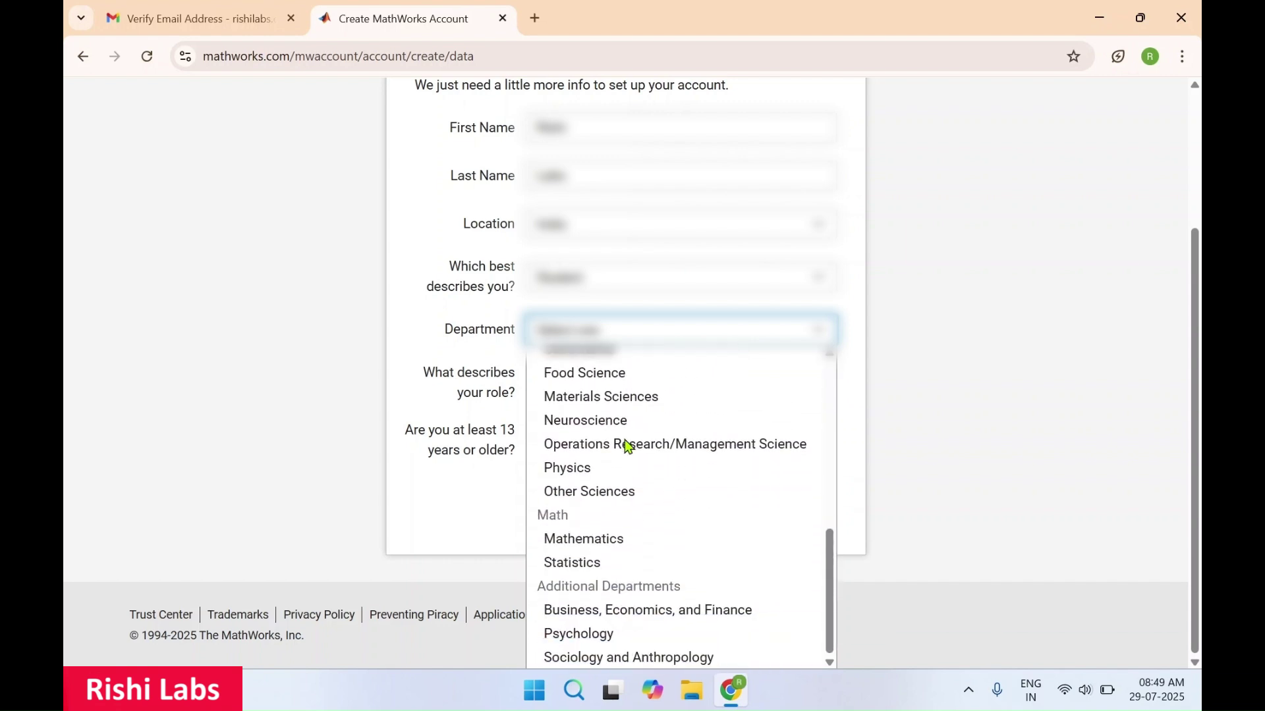
pyautogui.click(605, 540)
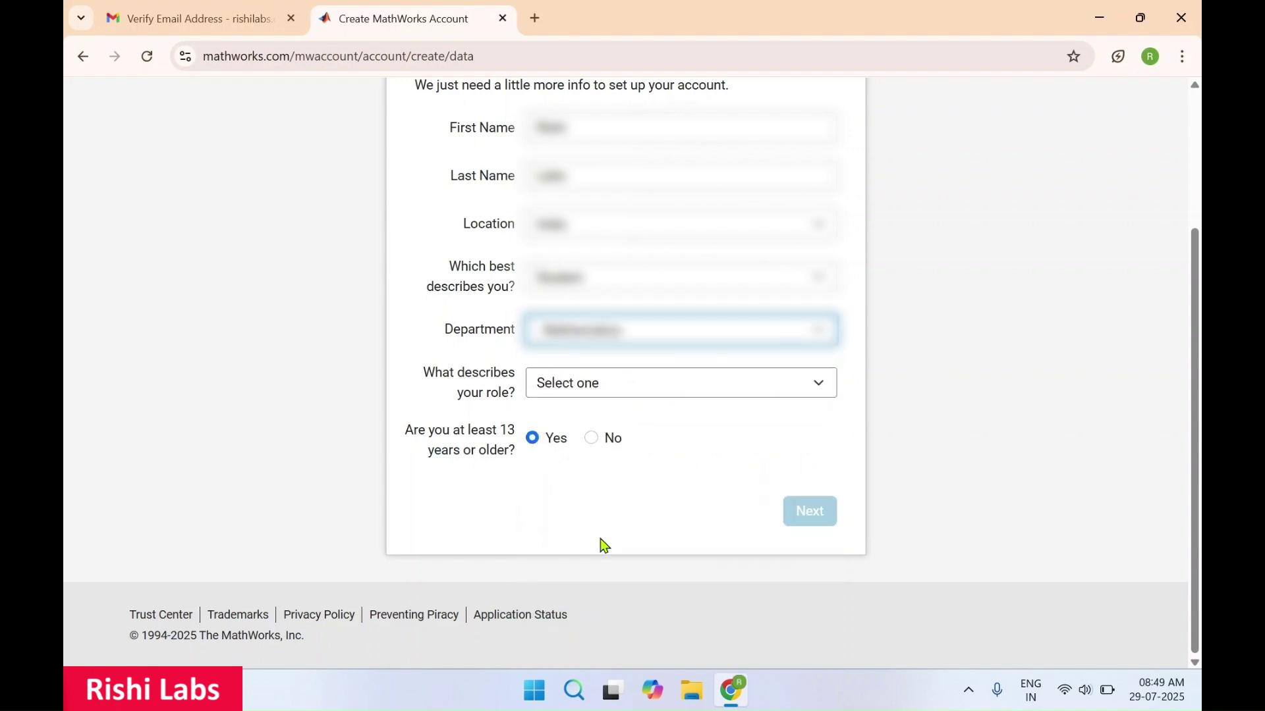
pyautogui.click(621, 384)
pyautogui.click(621, 383)
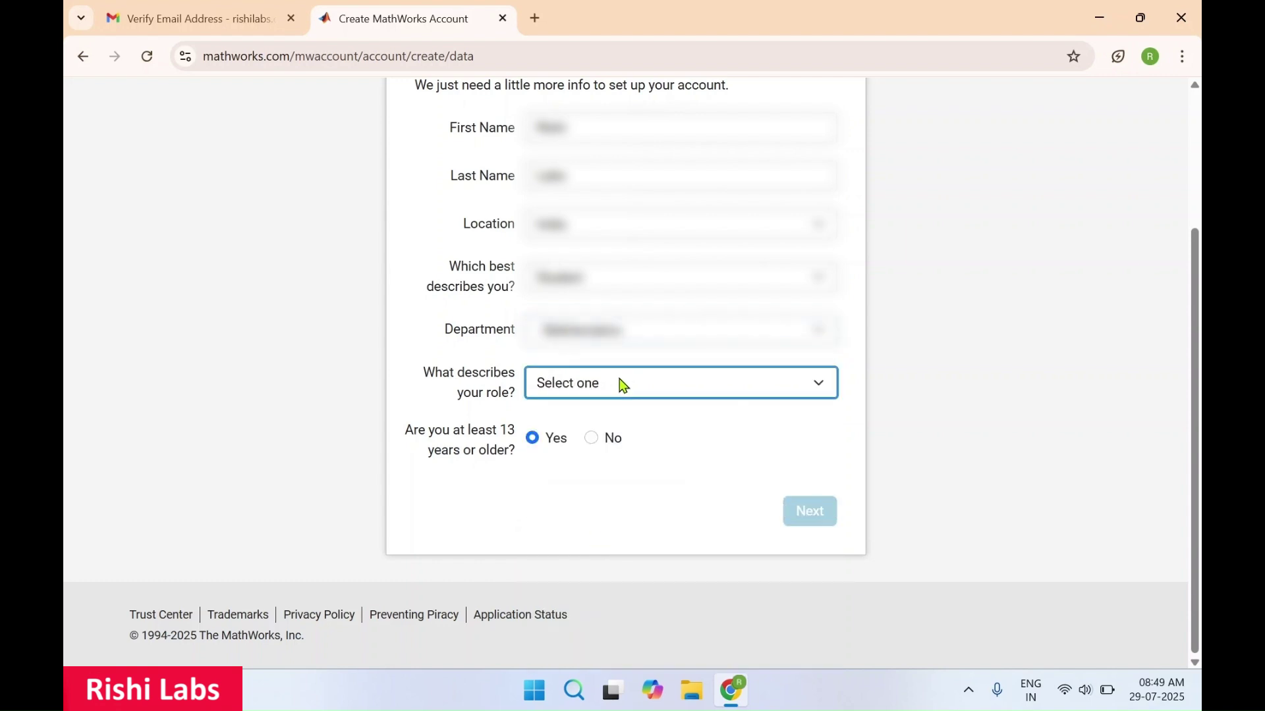
pyautogui.click(620, 383)
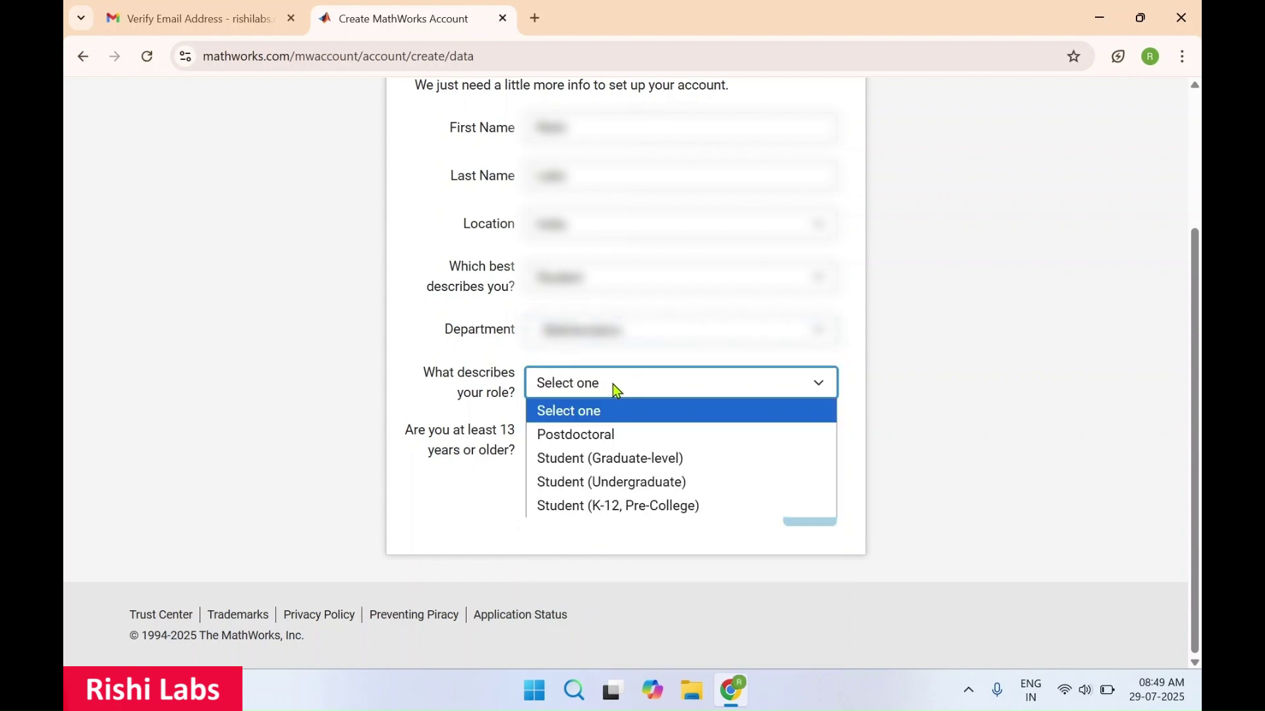
pyautogui.click(618, 461)
pyautogui.scroll(1, 989, 311)
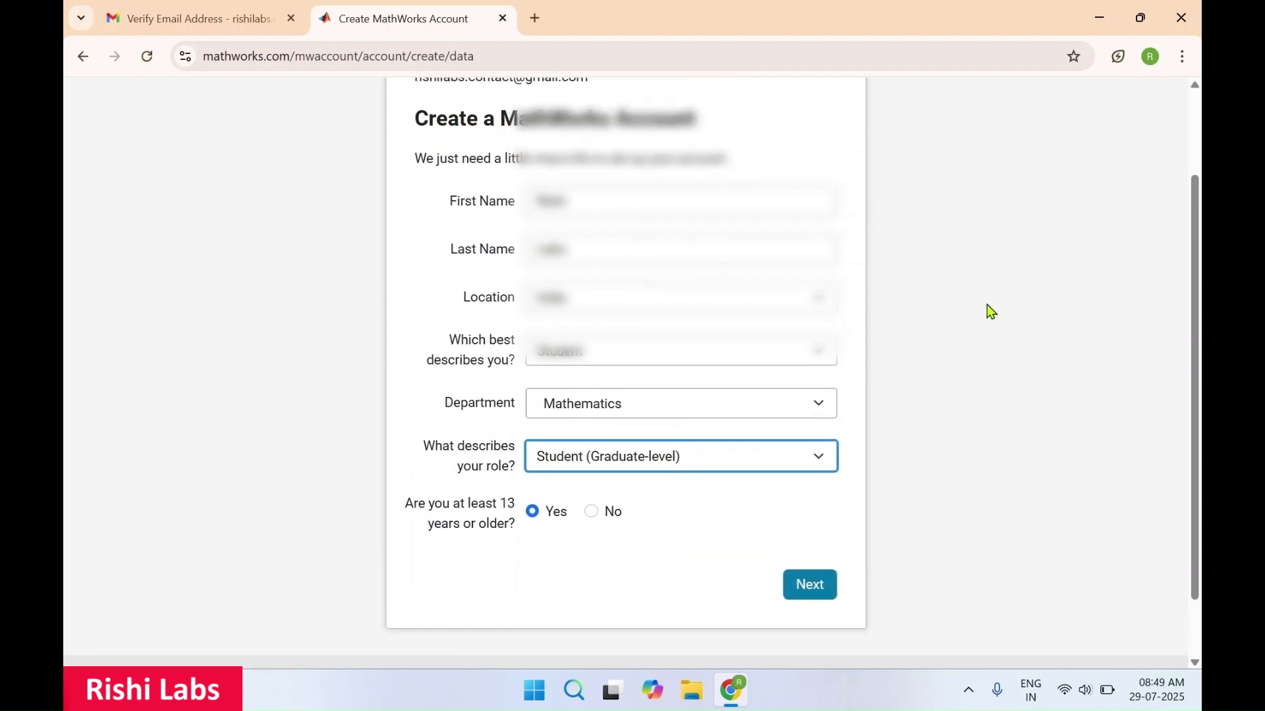
pyautogui.scroll(1, 990, 311)
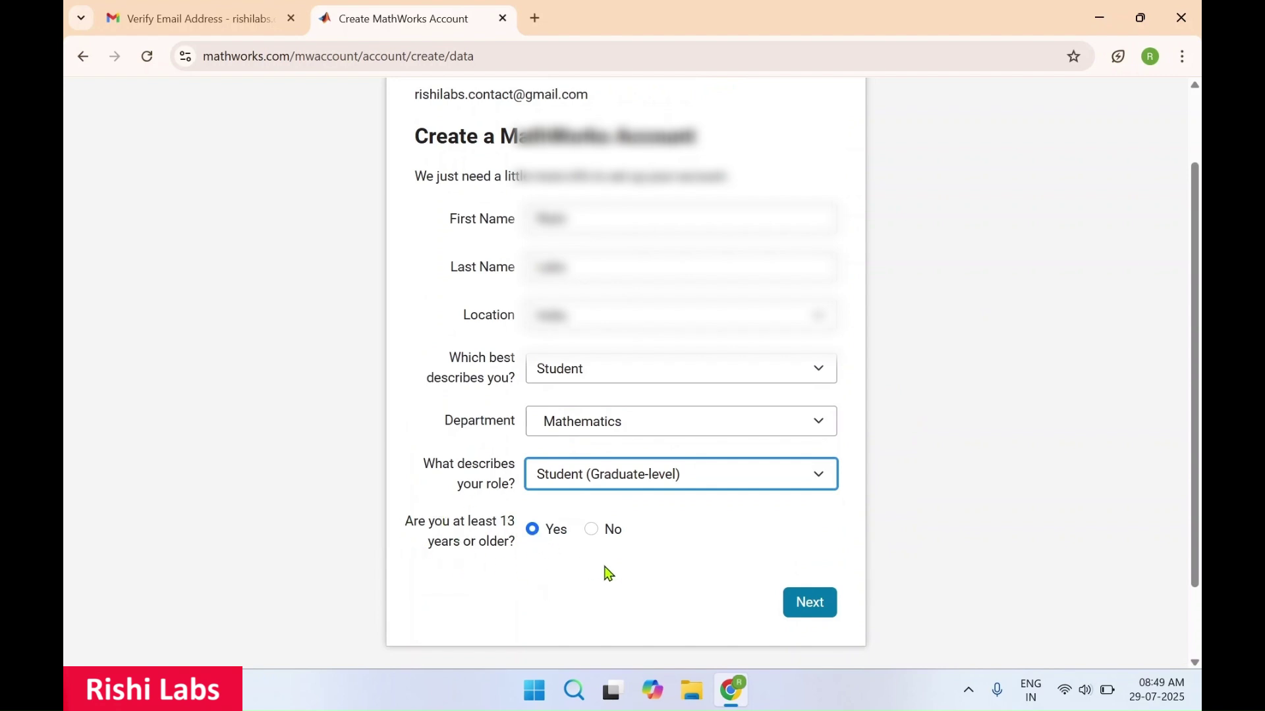
pyautogui.click(1004, 528)
pyautogui.click(814, 600)
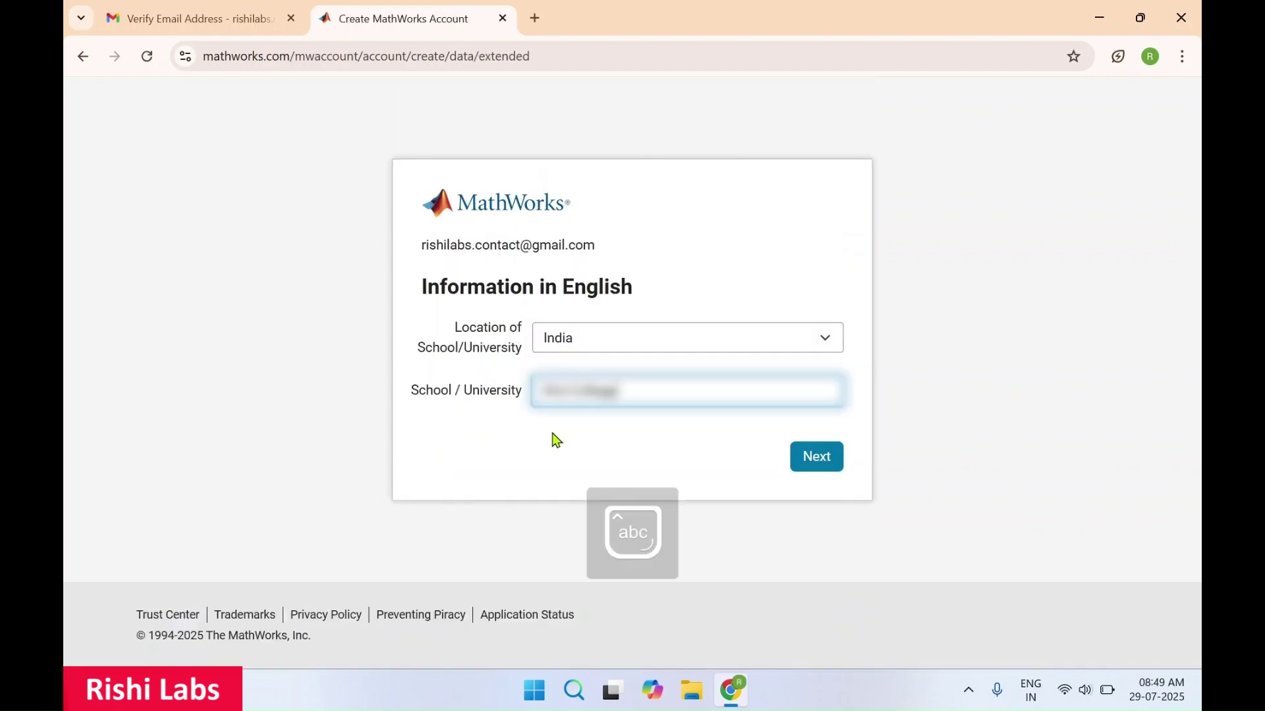
pyautogui.click(816, 456)
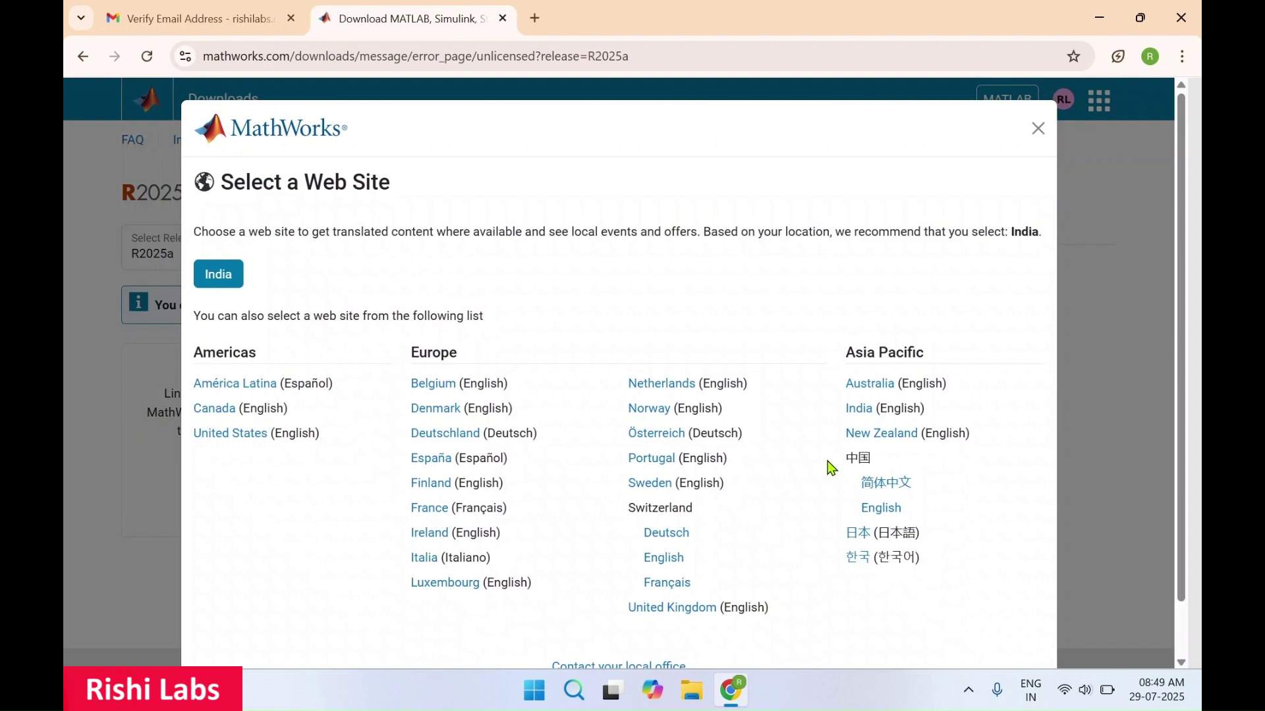
# Keep release R2025a on the Downloads page and request a free MATLAB trial
pyautogui.click(1040, 129)
pyautogui.scroll(-2, 510, 264)
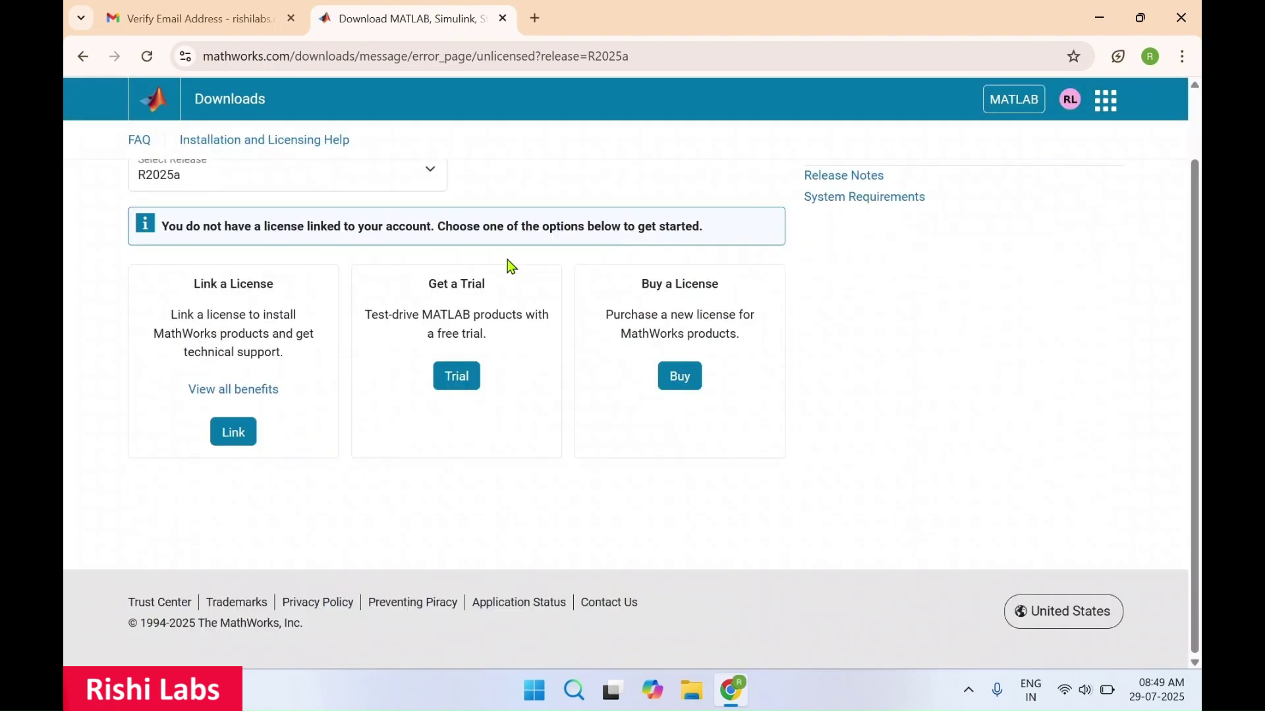
pyautogui.scroll(2, 510, 264)
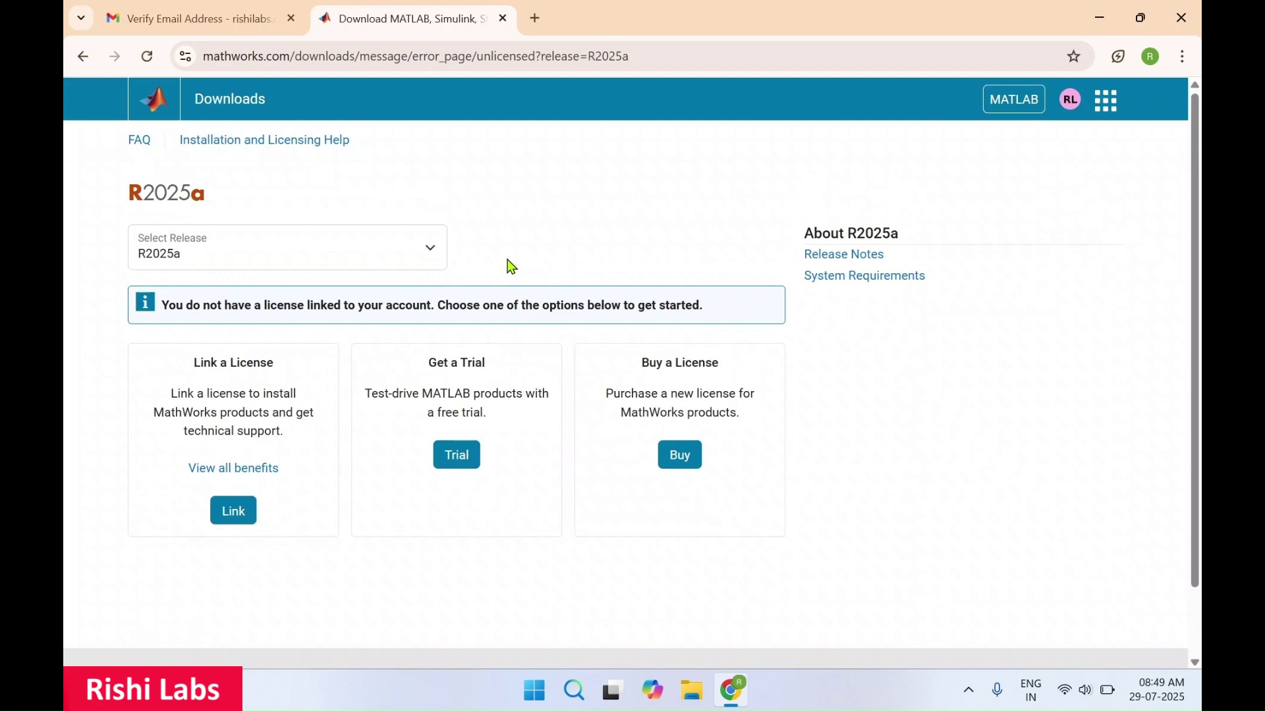
pyautogui.click(272, 257)
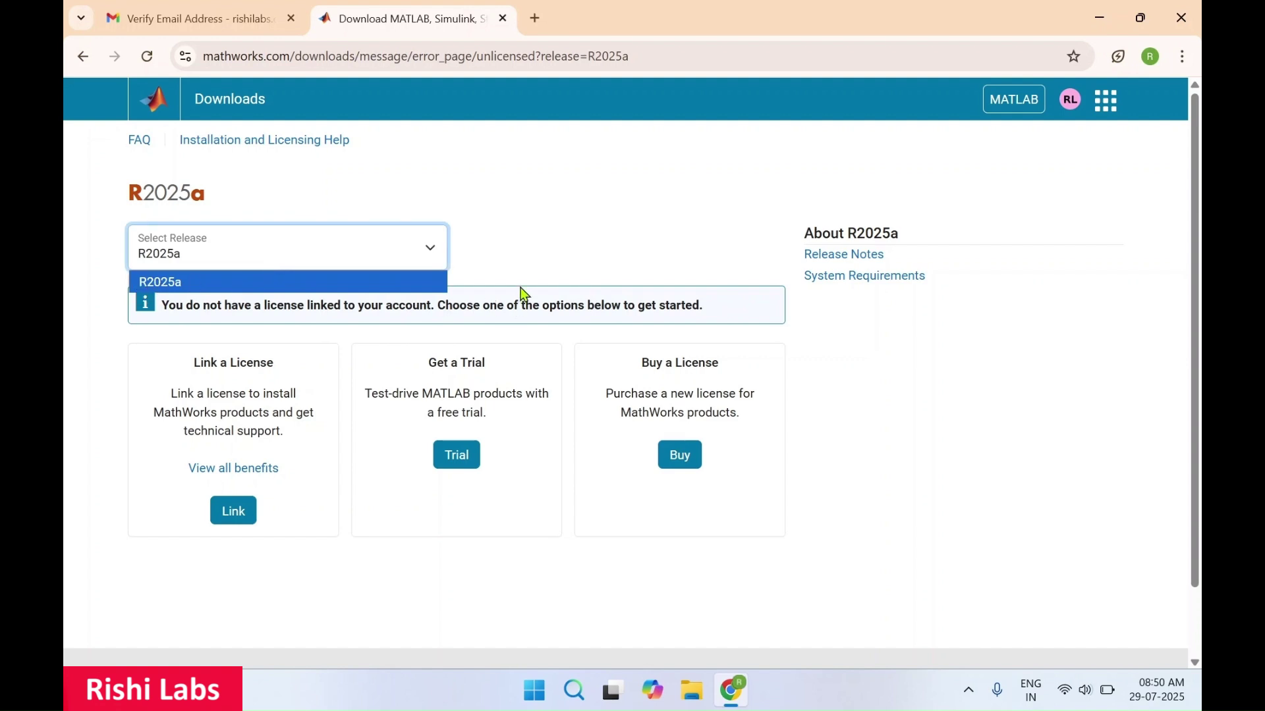
pyautogui.click(541, 263)
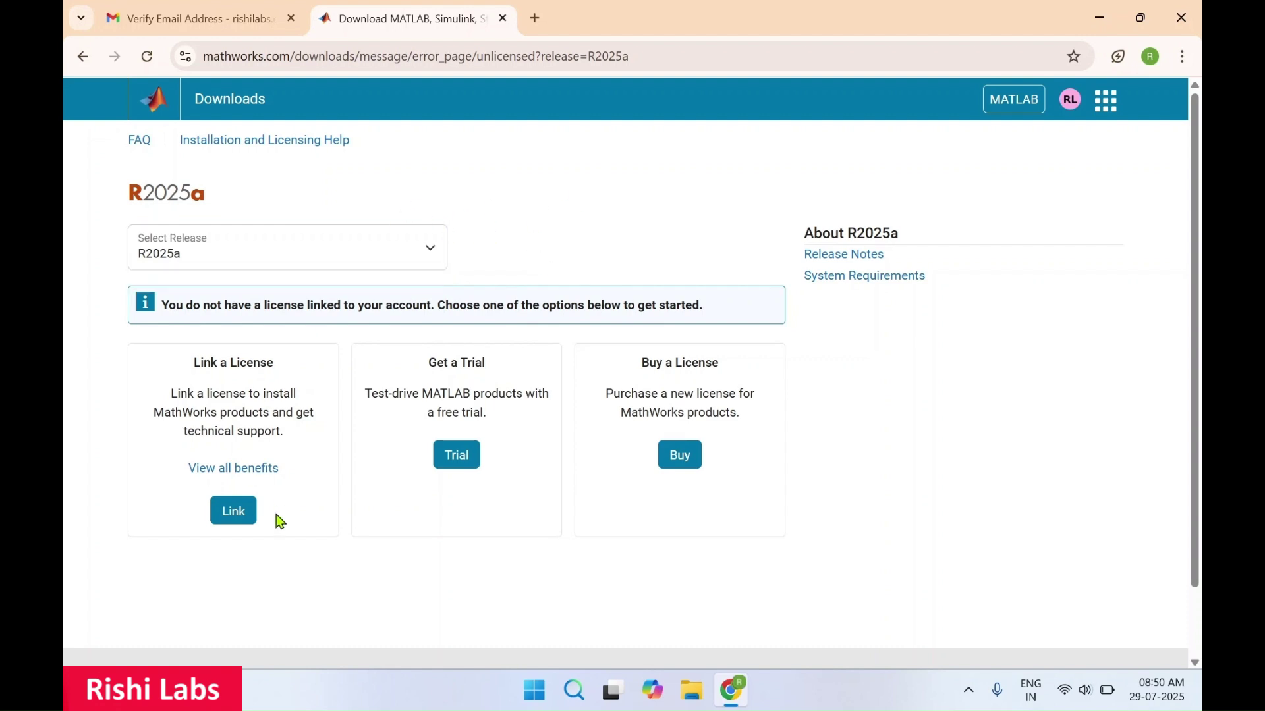
pyautogui.click(456, 458)
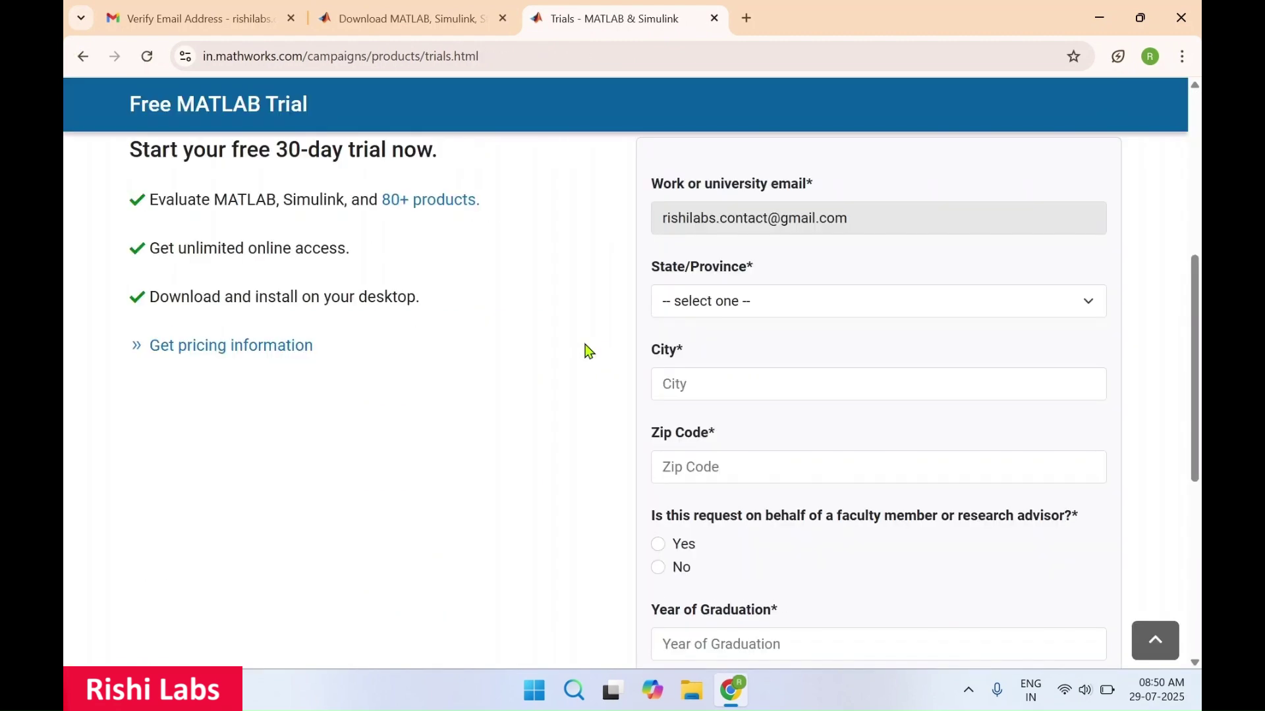
# Select the state and answer No to the faculty-advisor question
pyautogui.click(771, 301)
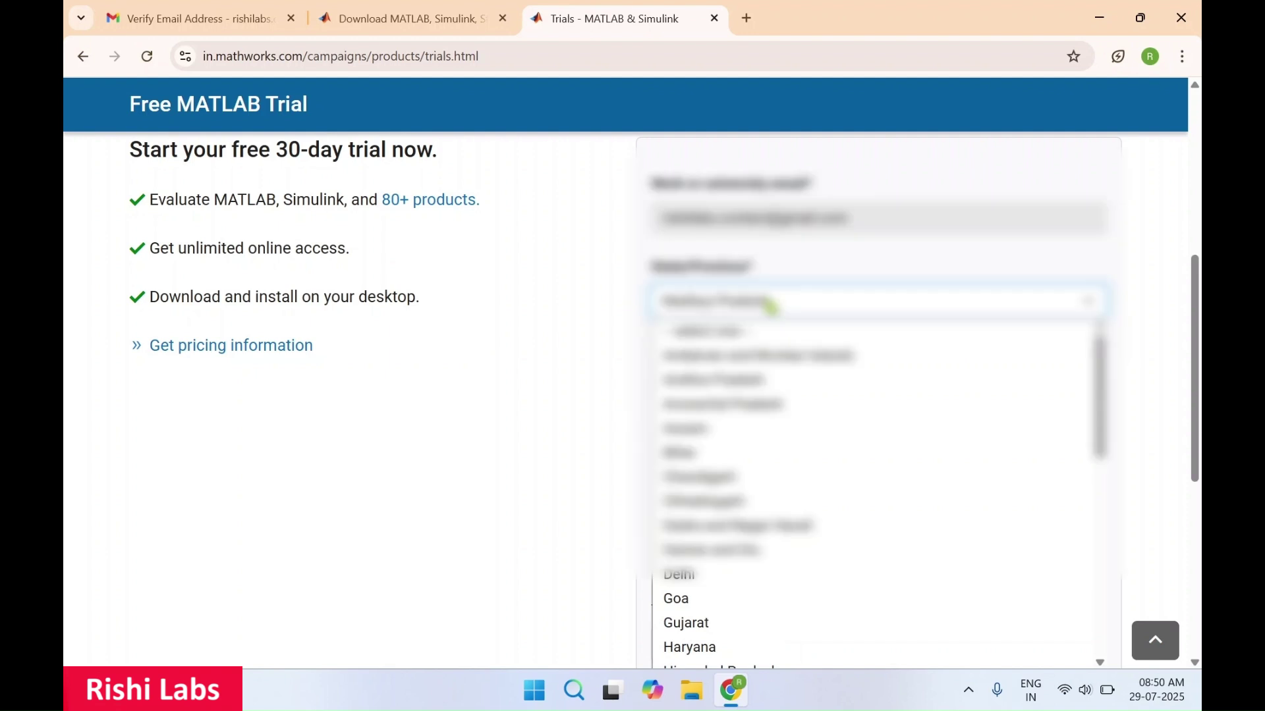
pyautogui.write('ma')
pyautogui.press('Down')
pyautogui.press('Return')
pyautogui.click(660, 568)
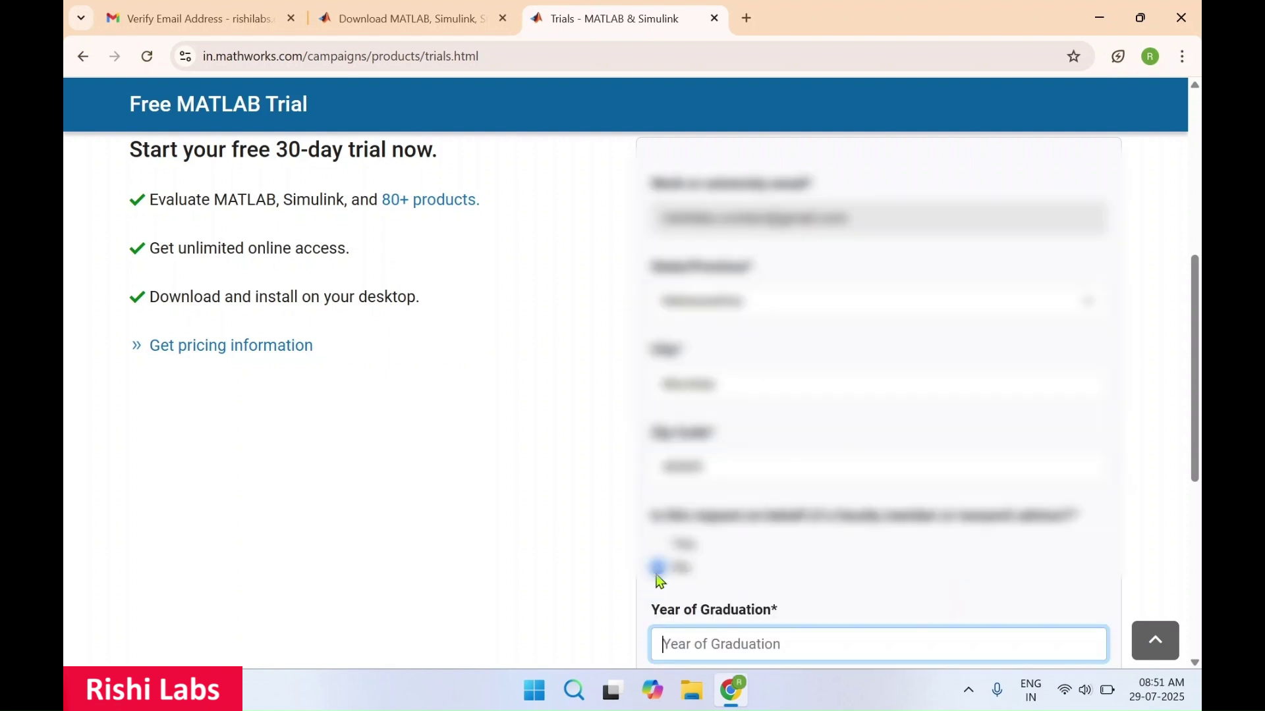
pyautogui.scroll(-3, 660, 568)
# Choose MATLAB Essentials as the trial use and submit the trial request
pyautogui.click(826, 438)
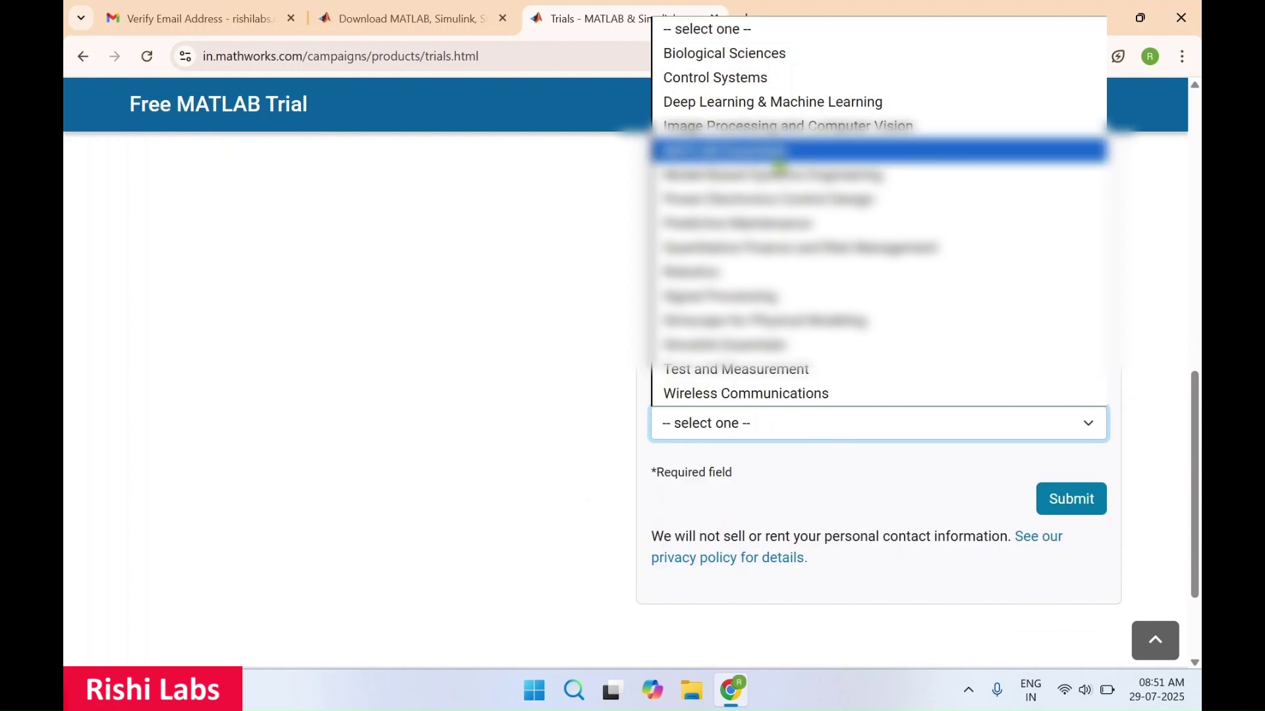
pyautogui.click(781, 151)
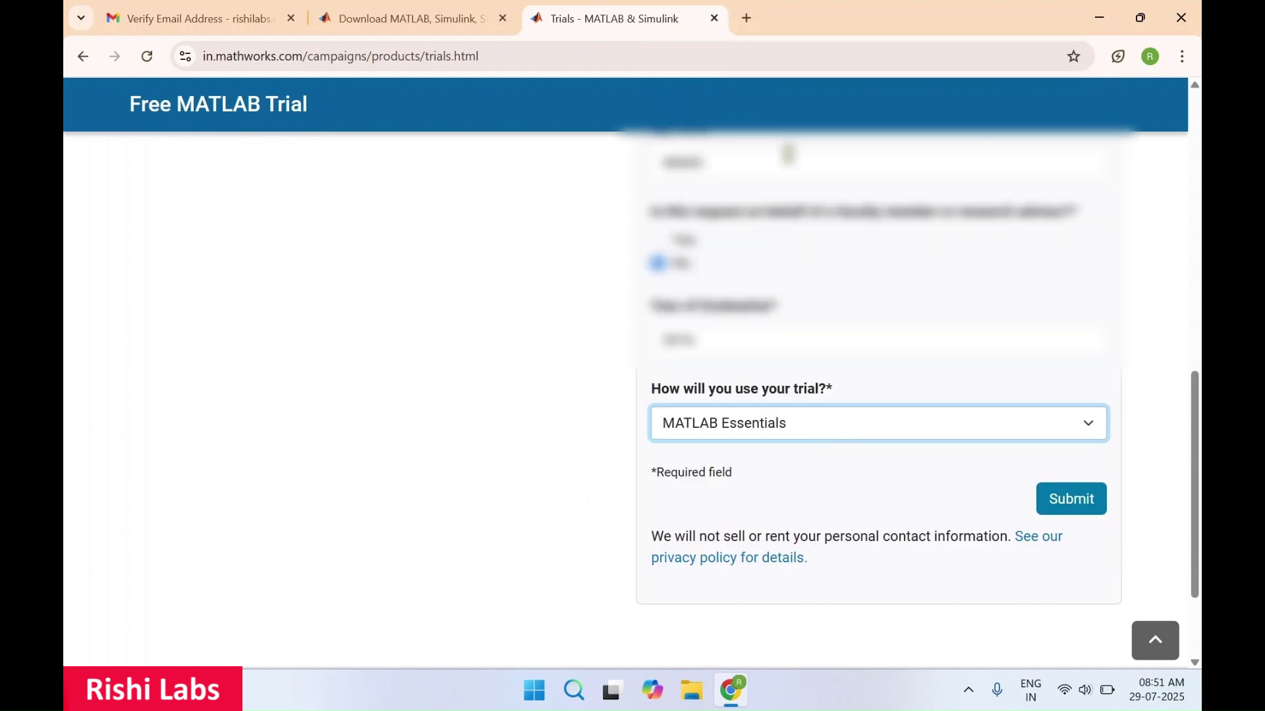
pyautogui.click(818, 424)
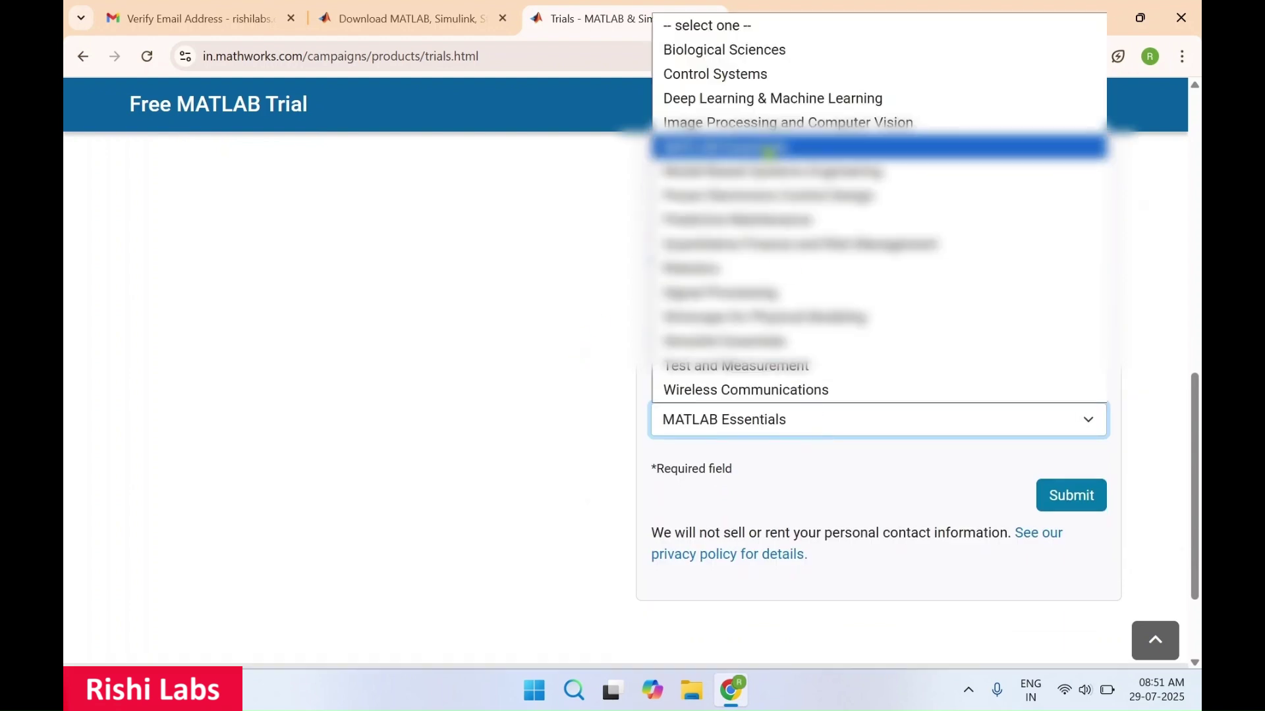
pyautogui.click(771, 149)
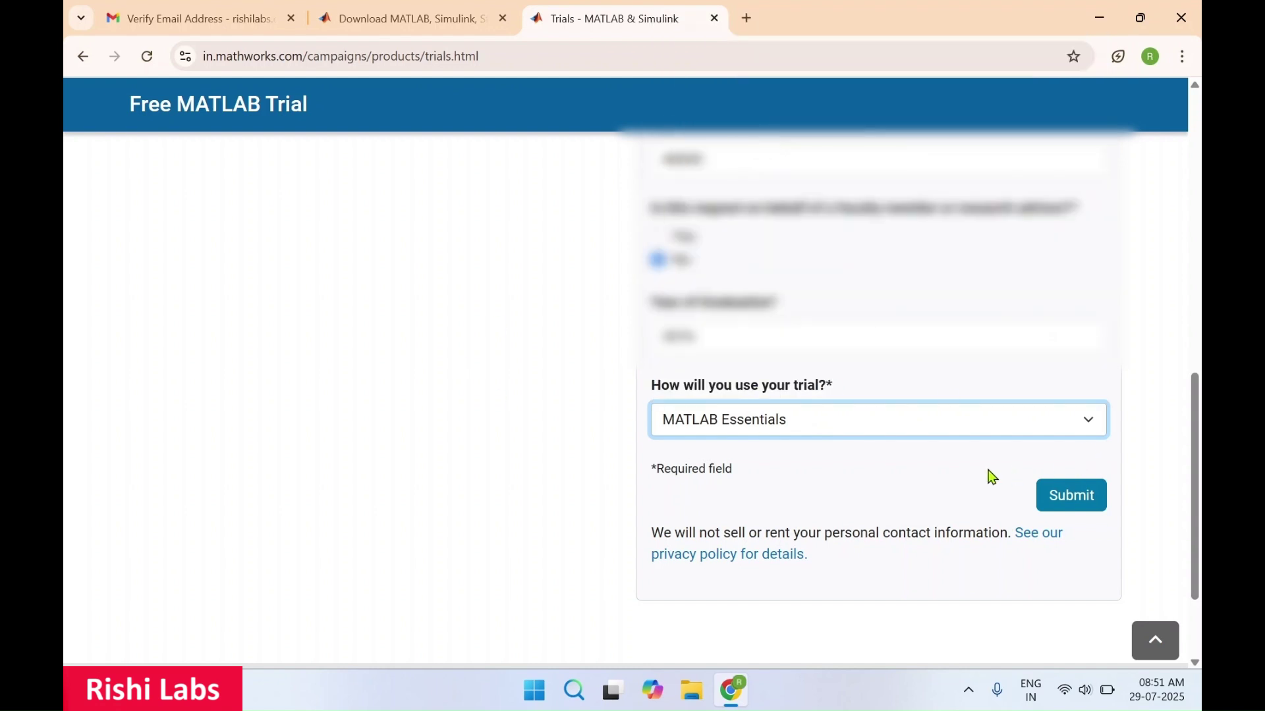
pyautogui.click(991, 476)
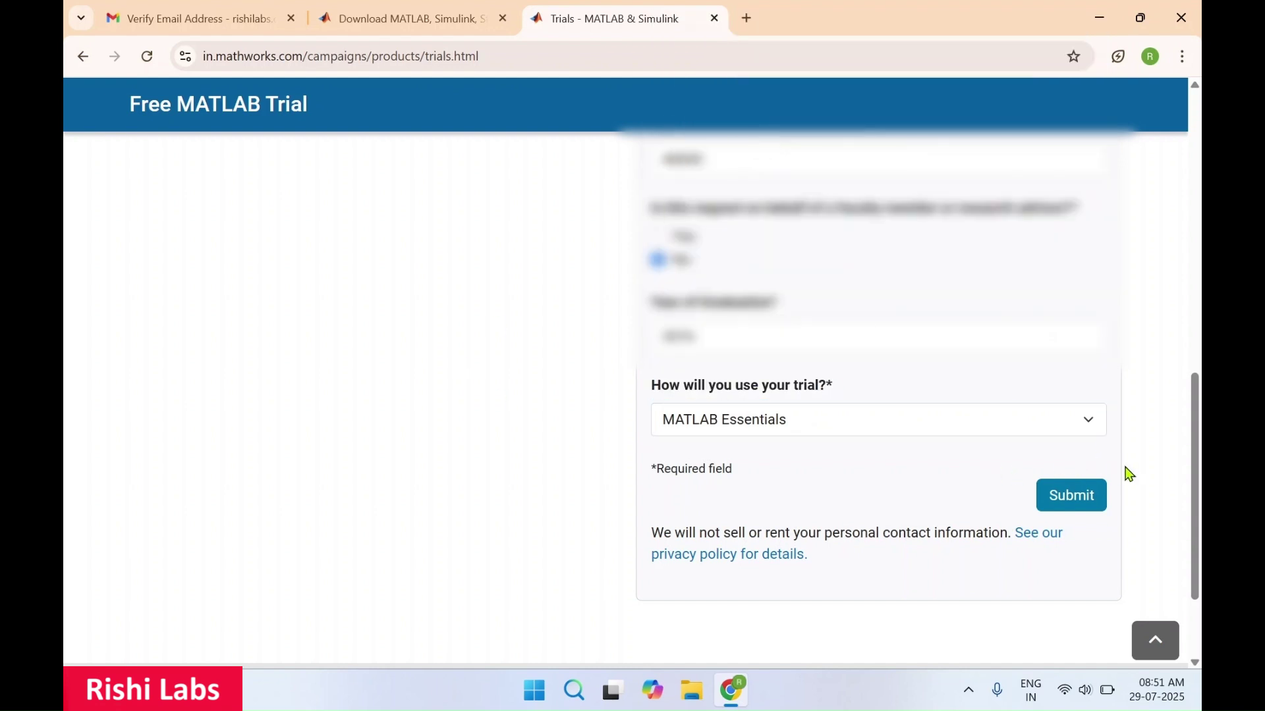
pyautogui.click(1074, 504)
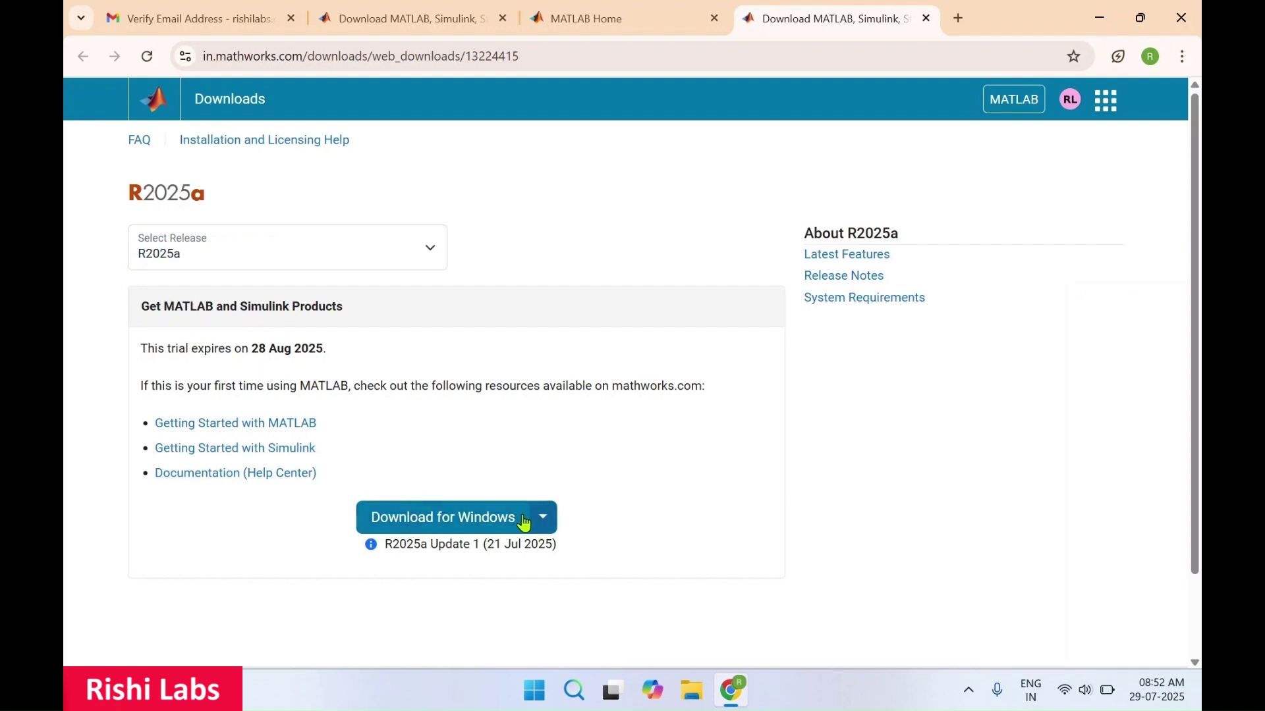
# Download the matlab_R2025a_Windows.exe installer for Windows
pyautogui.click(541, 519)
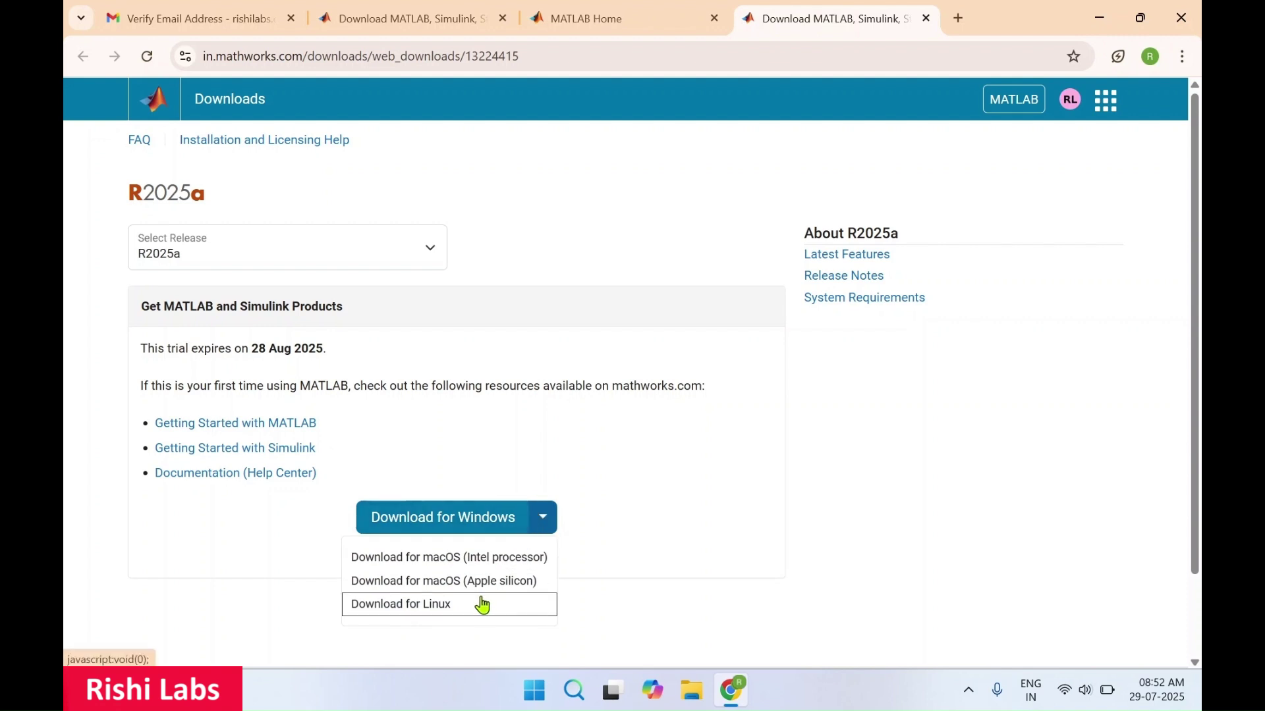
pyautogui.click(614, 510)
pyautogui.click(441, 517)
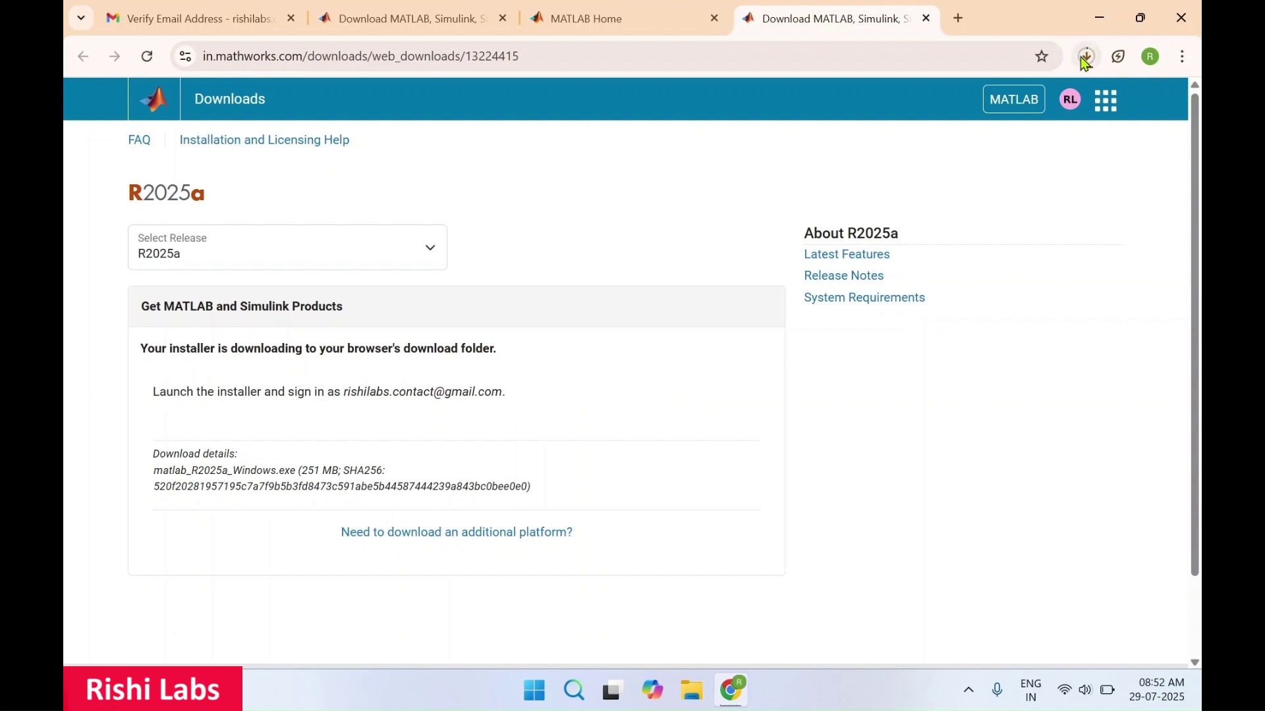
# Launch the downloaded installer from Chrome's downloads and minimize the browser
pyautogui.click(1086, 56)
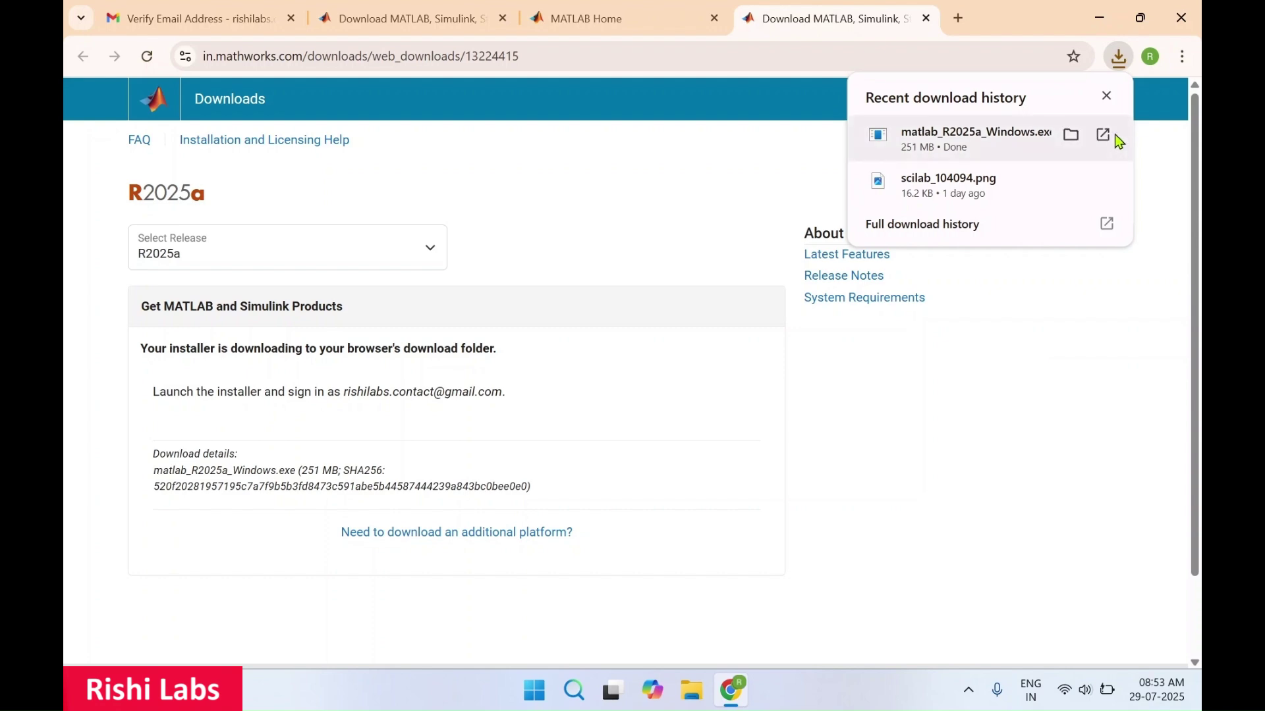
pyautogui.click(1104, 137)
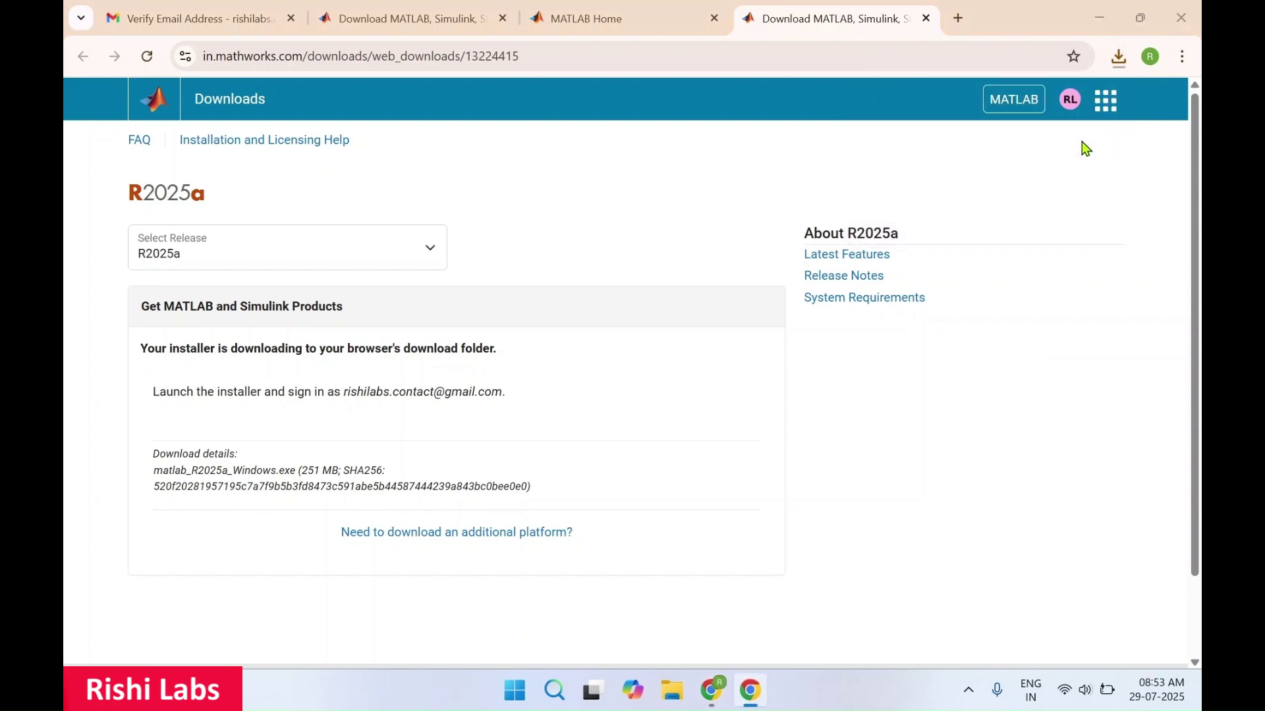
pyautogui.click(1099, 18)
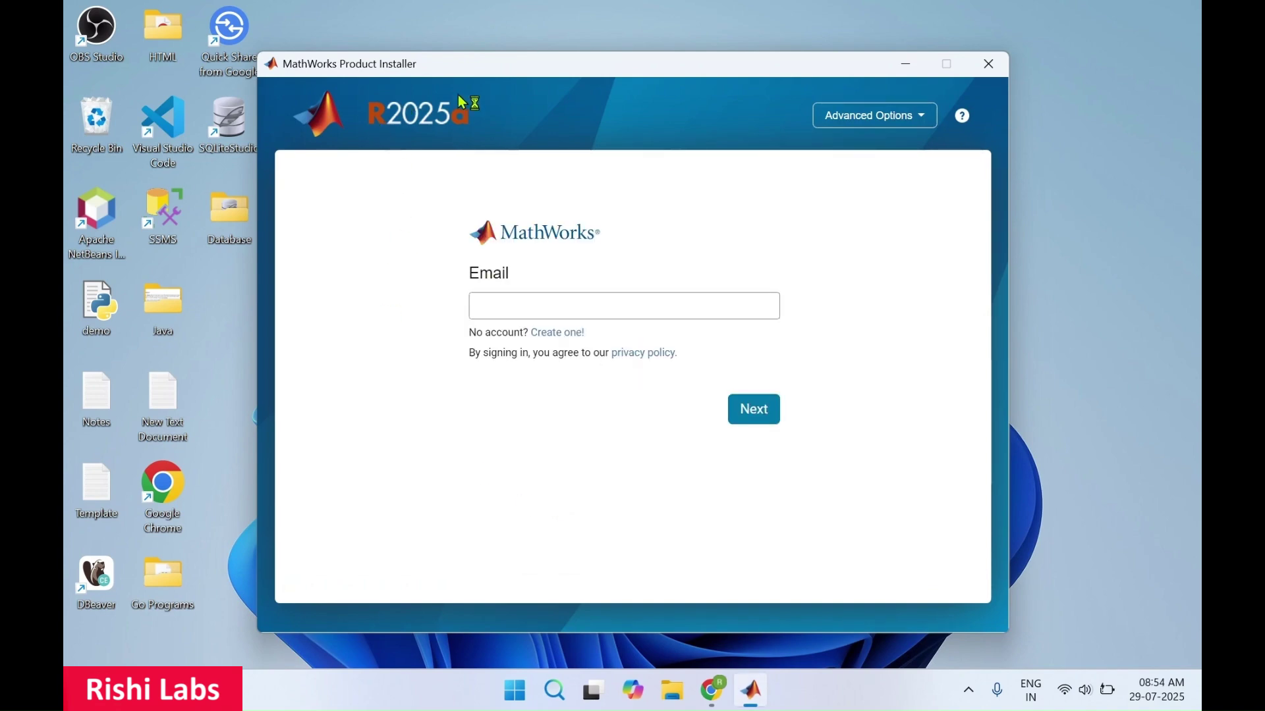
# Sign in to the Product Installer with the MathWorks account email and password
pyautogui.click(492, 310)
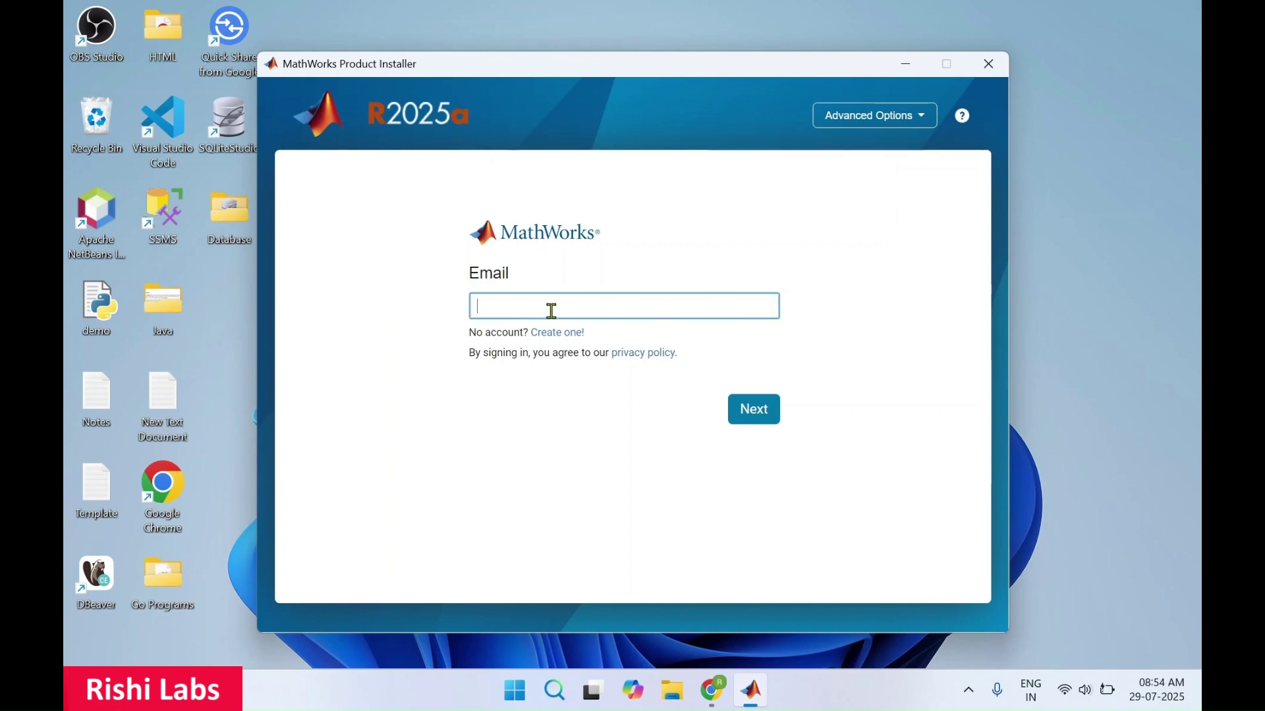
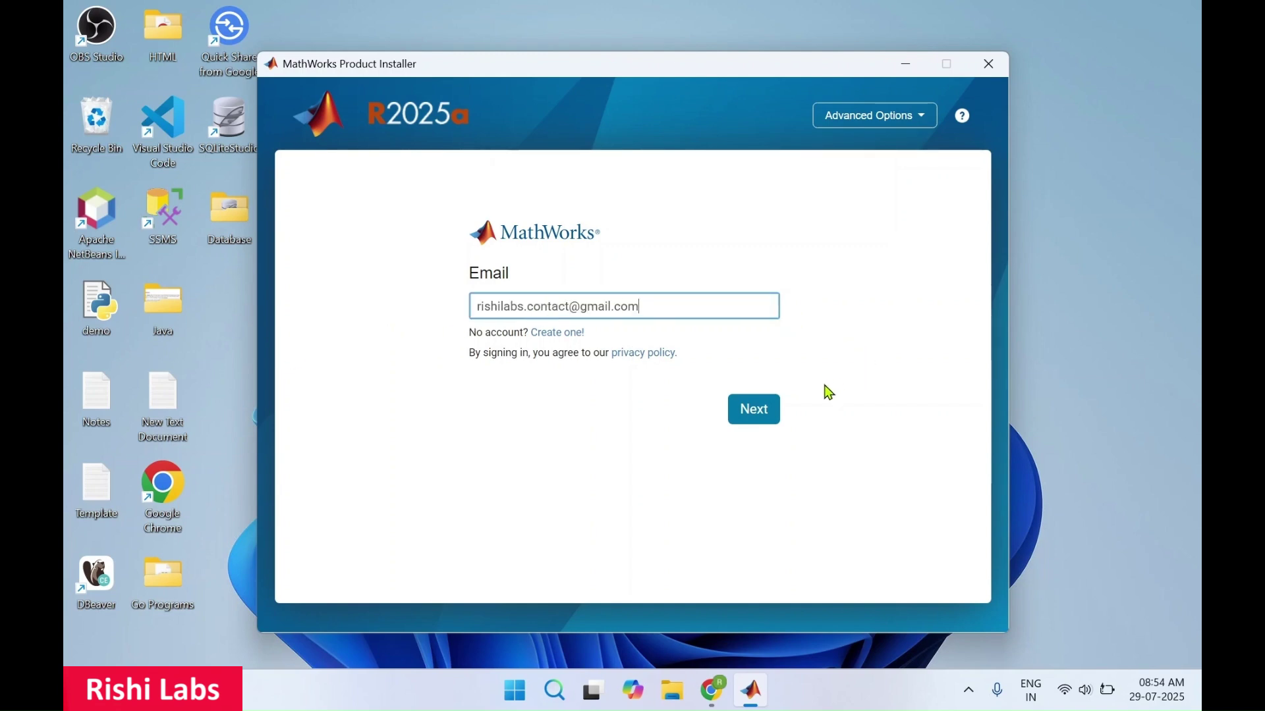
pyautogui.click(753, 409)
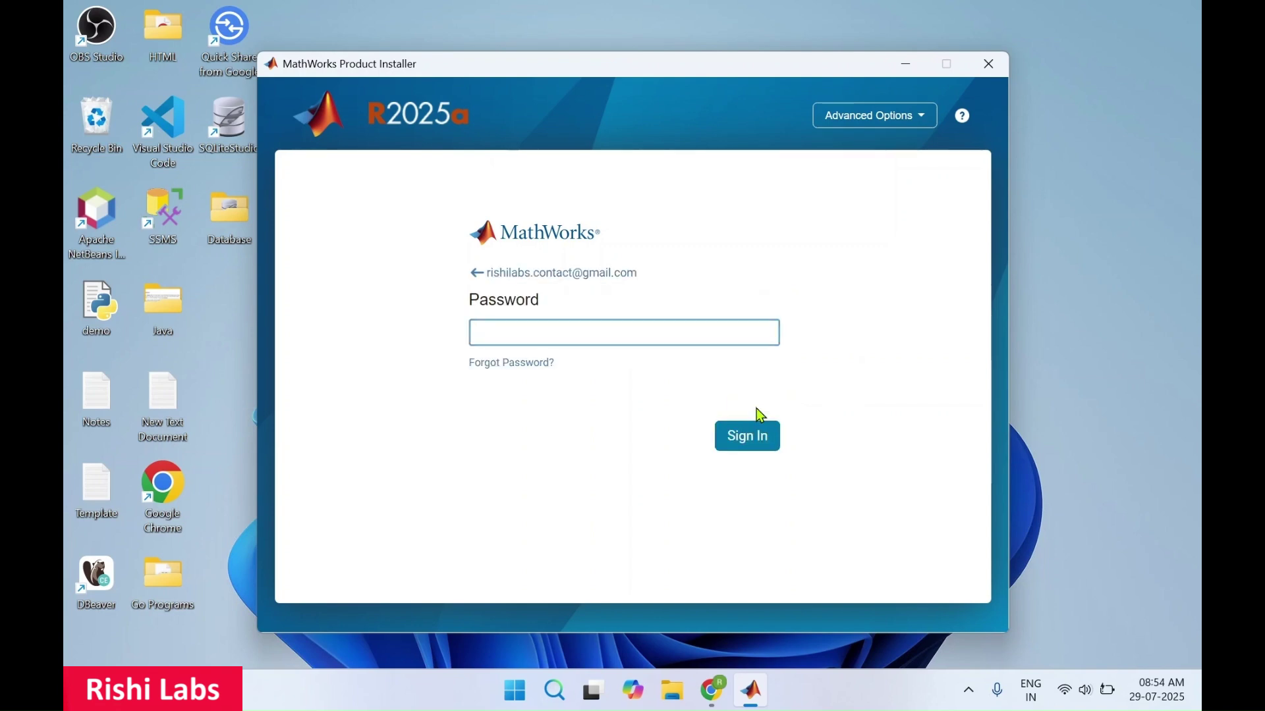
pyautogui.write('••••••••••••••')
pyautogui.click(748, 436)
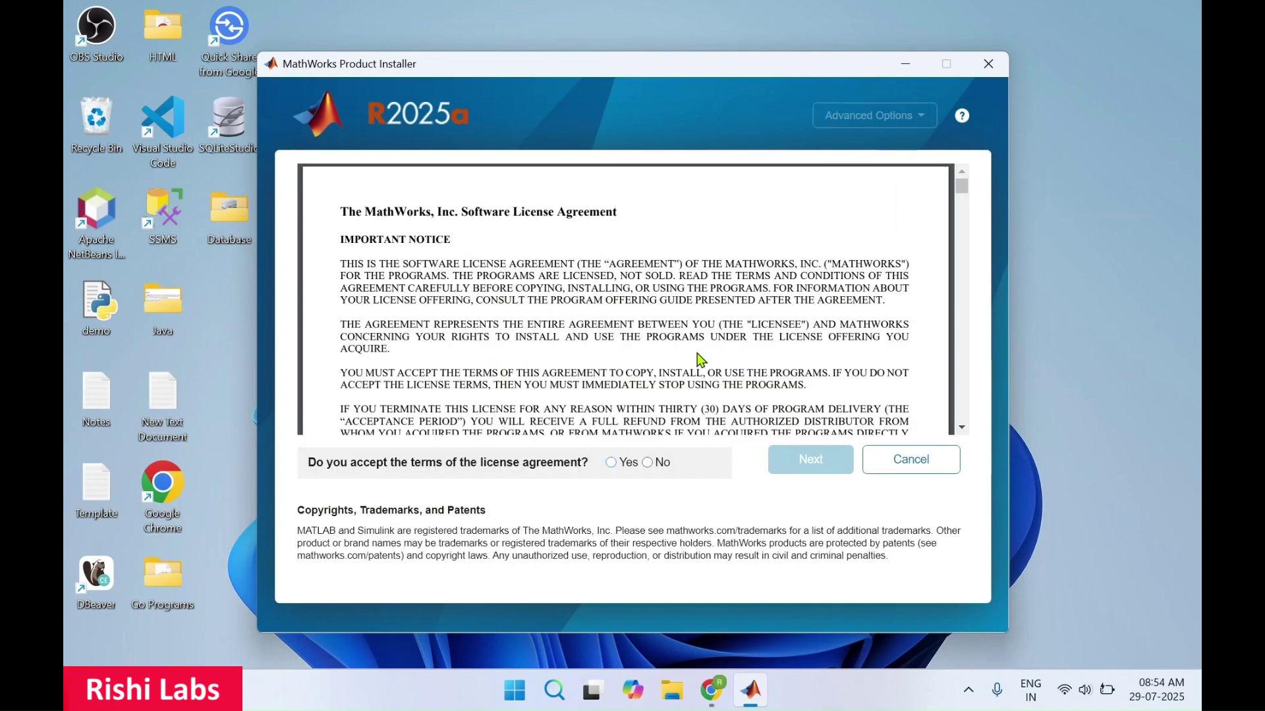
pyautogui.scroll(-5, 699, 357)
pyautogui.scroll(-2, 632, 376)
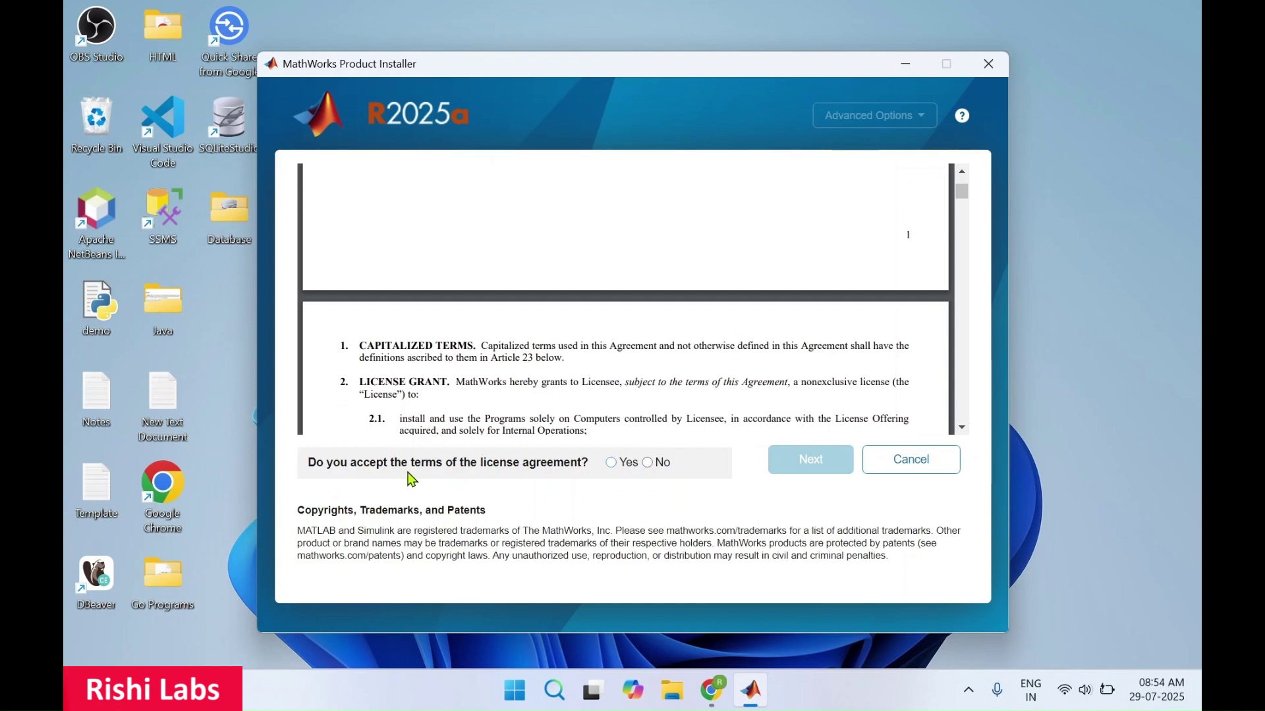
# Answer Yes to the license agreement terms and continue to license selection
pyautogui.click(611, 463)
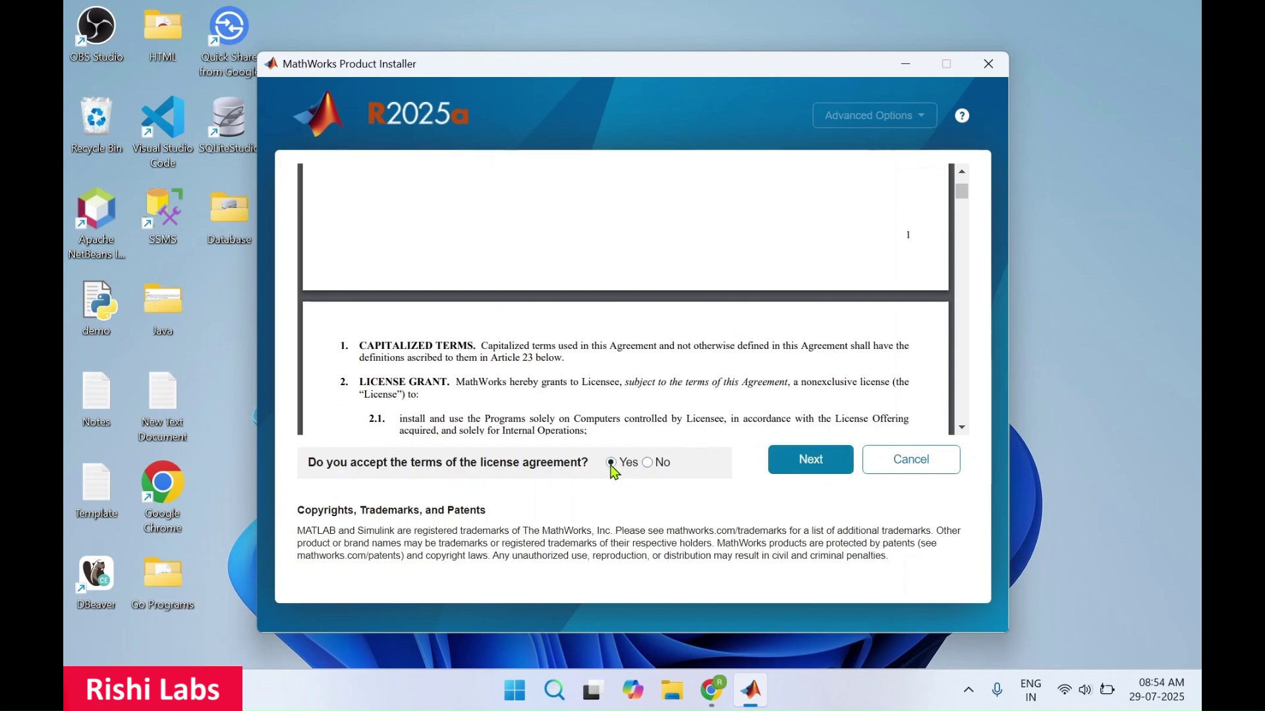
pyautogui.click(810, 460)
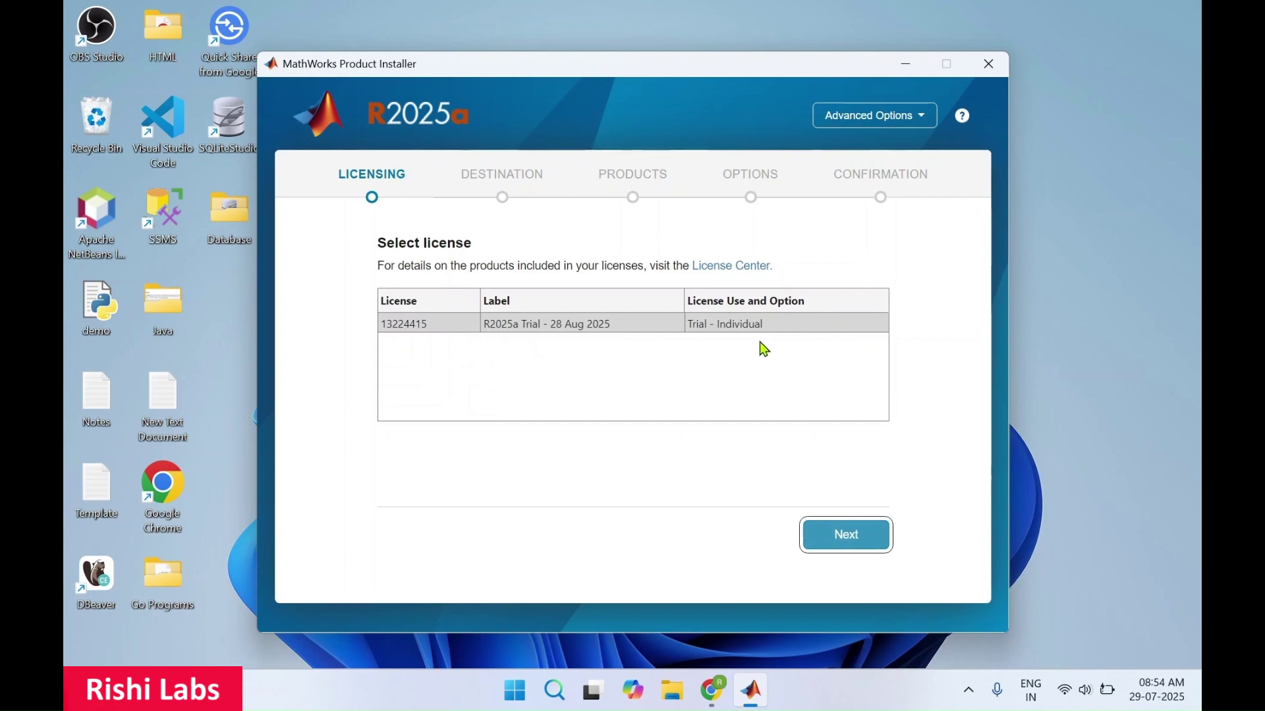
# Proceed past the R2025a Trial license, user confirmation and default C:\Program Files\MATLAB\R2025a destination
pyautogui.click(845, 534)
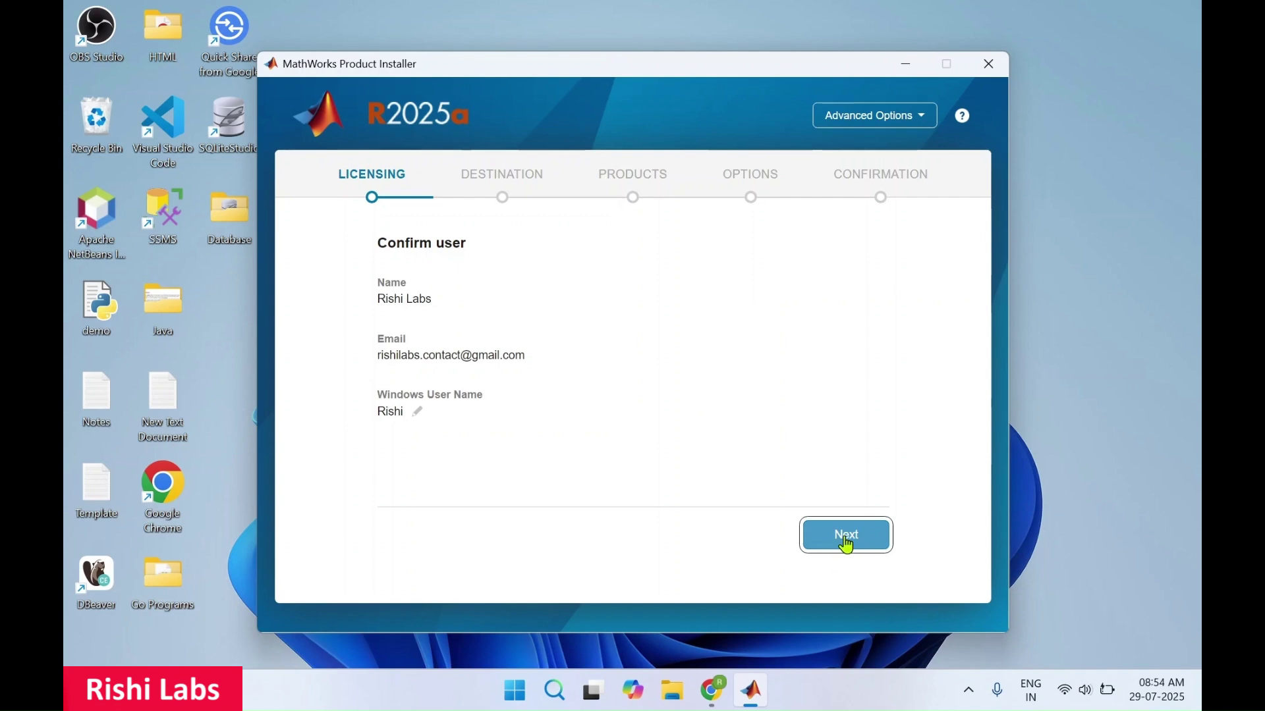
pyautogui.click(844, 543)
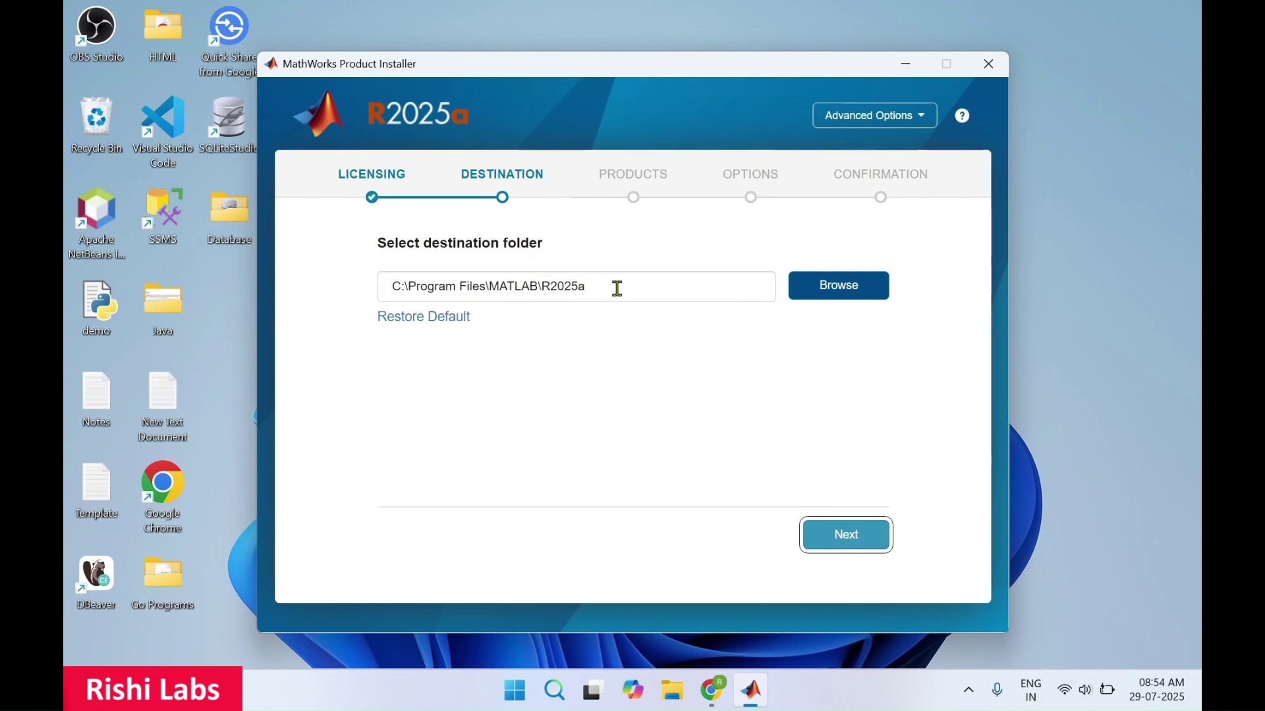
pyautogui.click(830, 538)
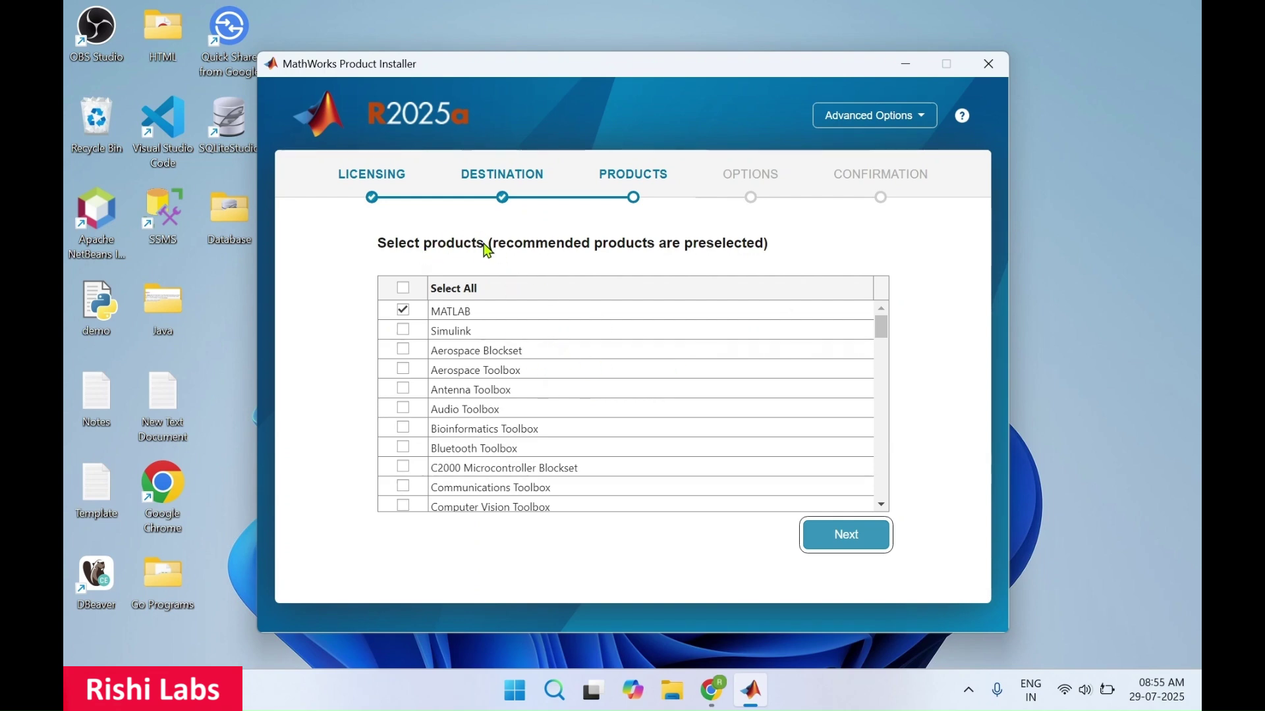
pyautogui.scroll(-3, 594, 396)
pyautogui.scroll(-3, 583, 393)
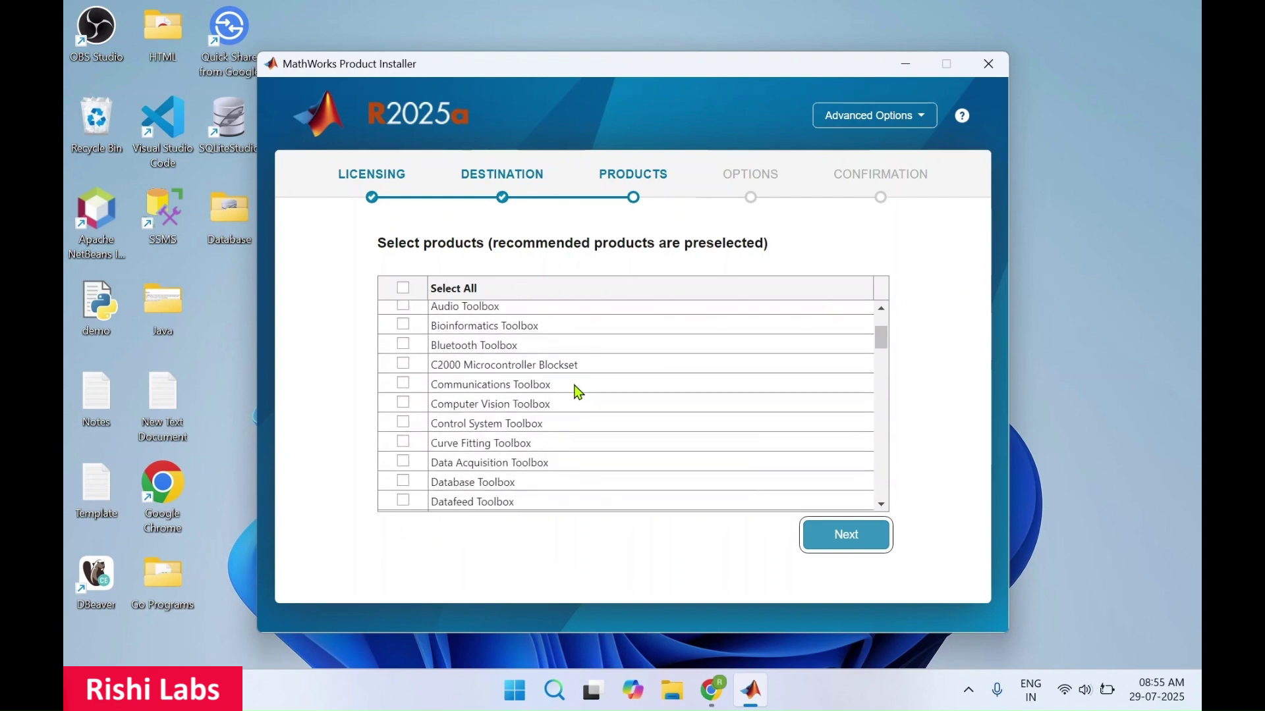
pyautogui.scroll(-3, 578, 392)
pyautogui.scroll(-2, 576, 391)
pyautogui.scroll(5, 576, 391)
pyautogui.scroll(4, 576, 390)
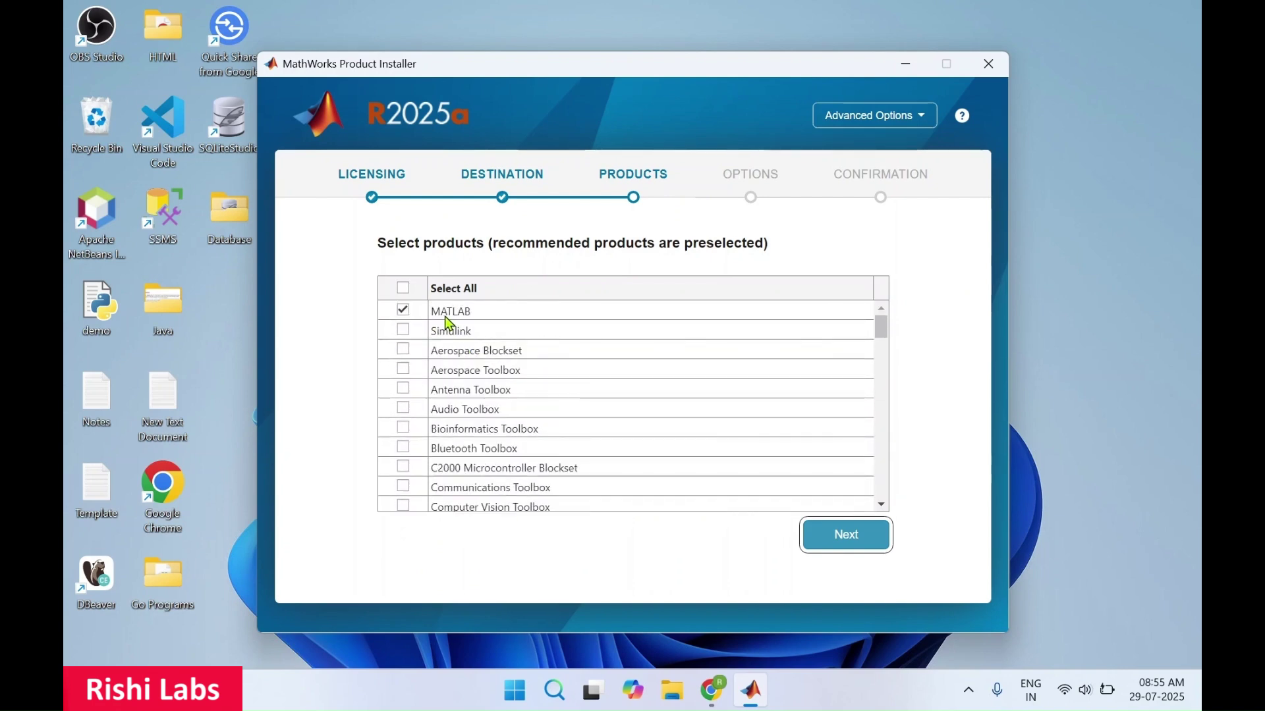
# Keep only MATLAB selected, add a desktop shortcut, and reach the 1 of 88 products / 4.59 GB summary
pyautogui.click(843, 538)
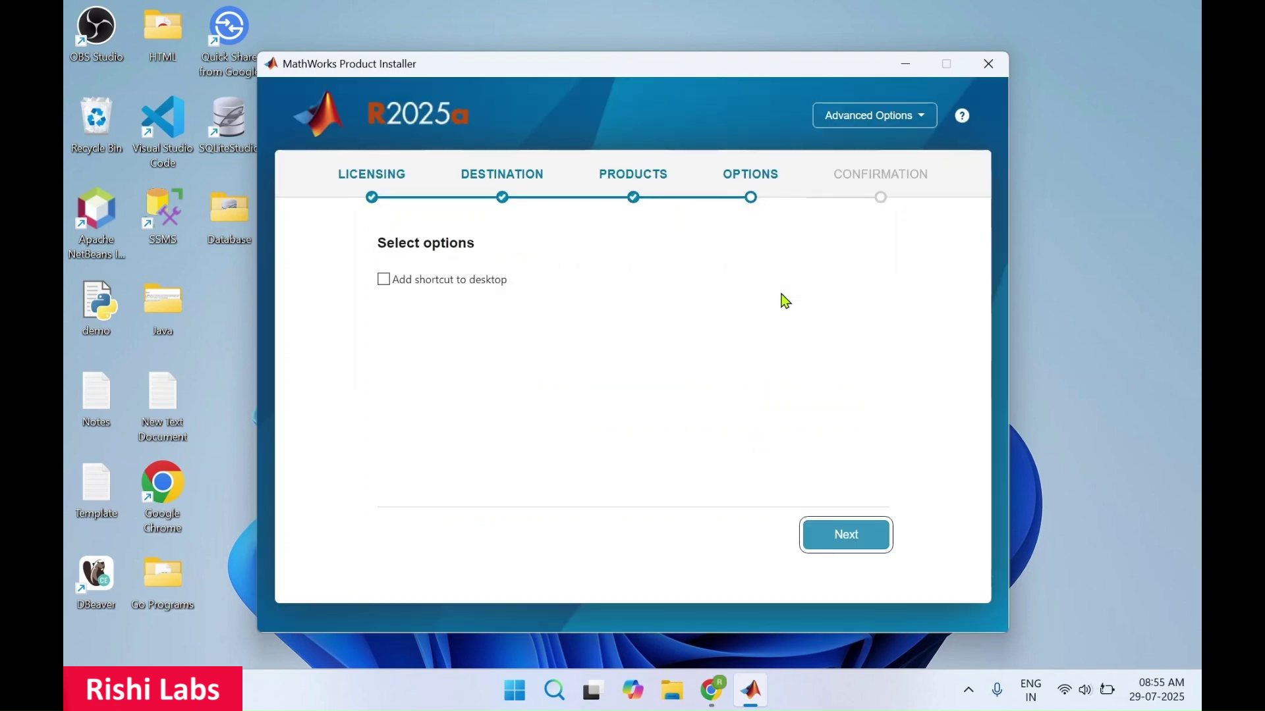
pyautogui.click(383, 280)
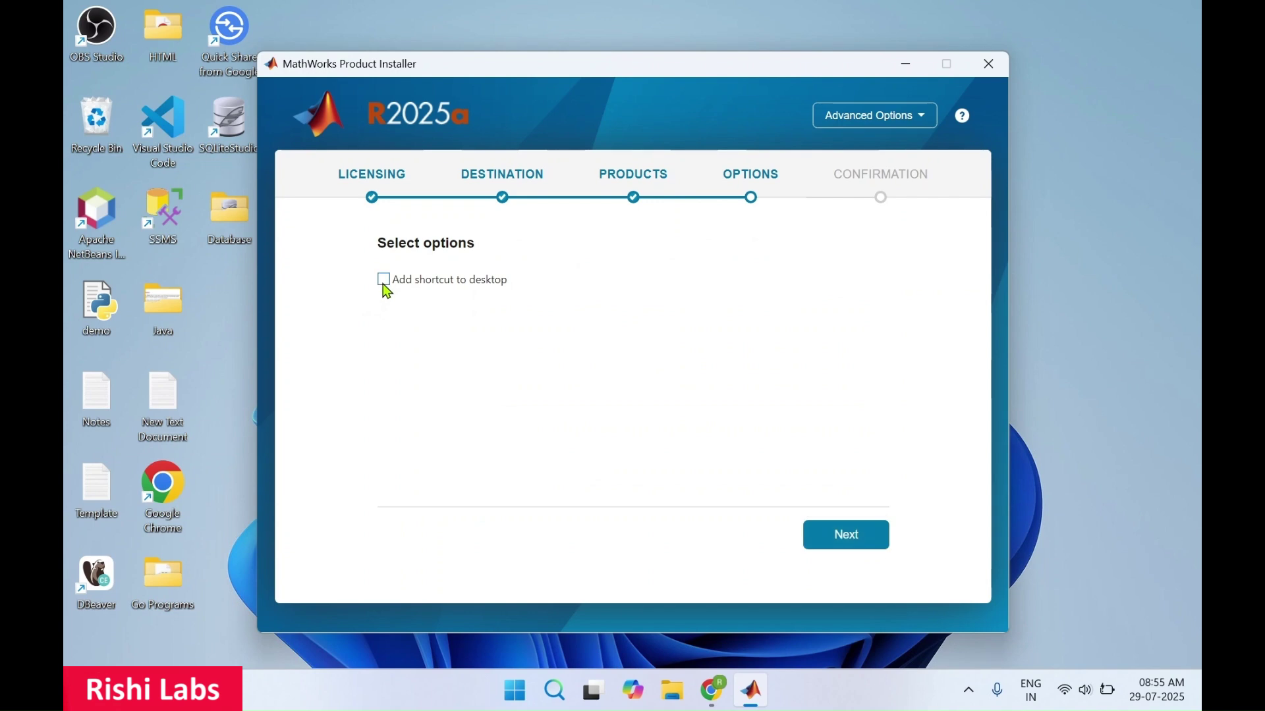
pyautogui.click(833, 538)
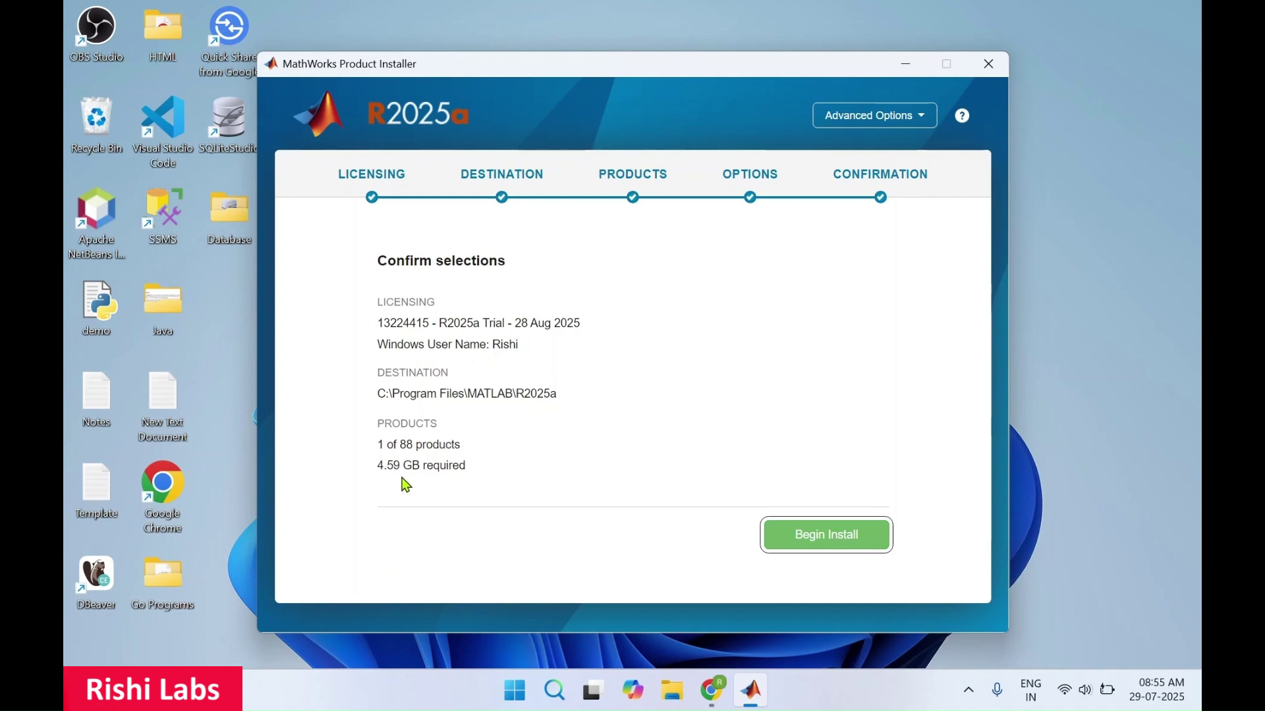
# Run the MATLAB installation to Installation Complete and close the installer
pyautogui.click(825, 541)
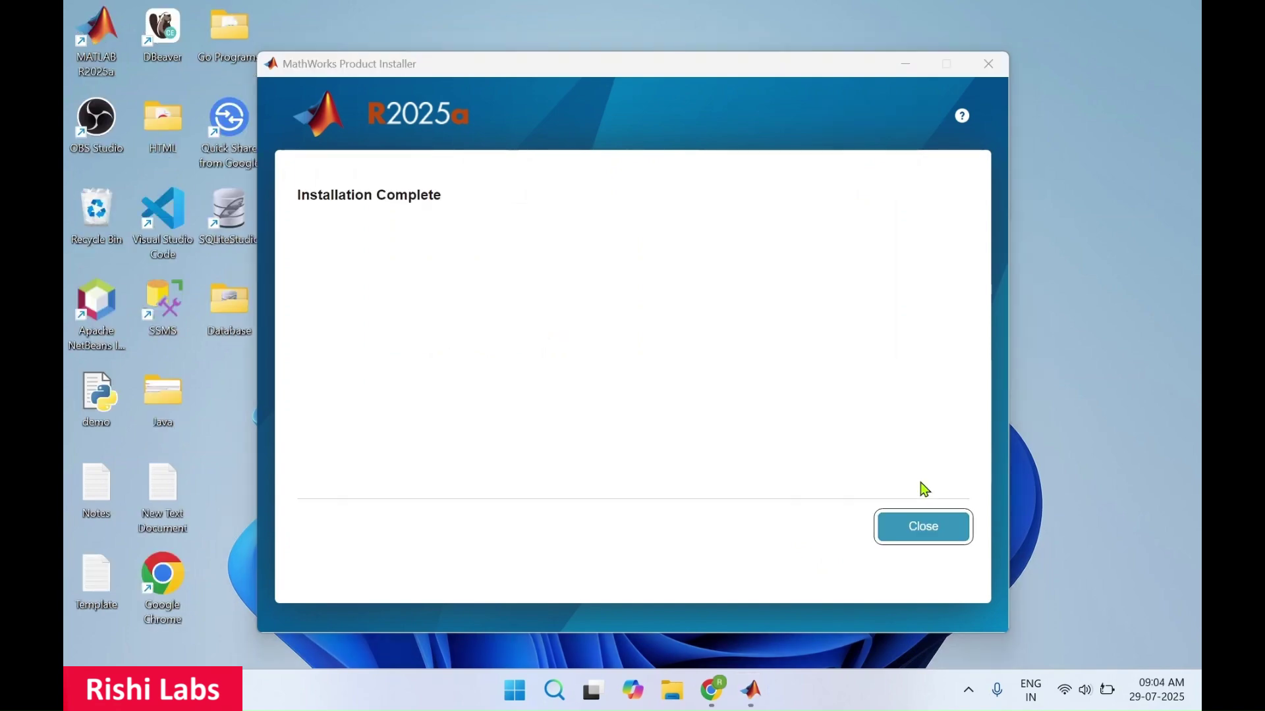
pyautogui.click(924, 527)
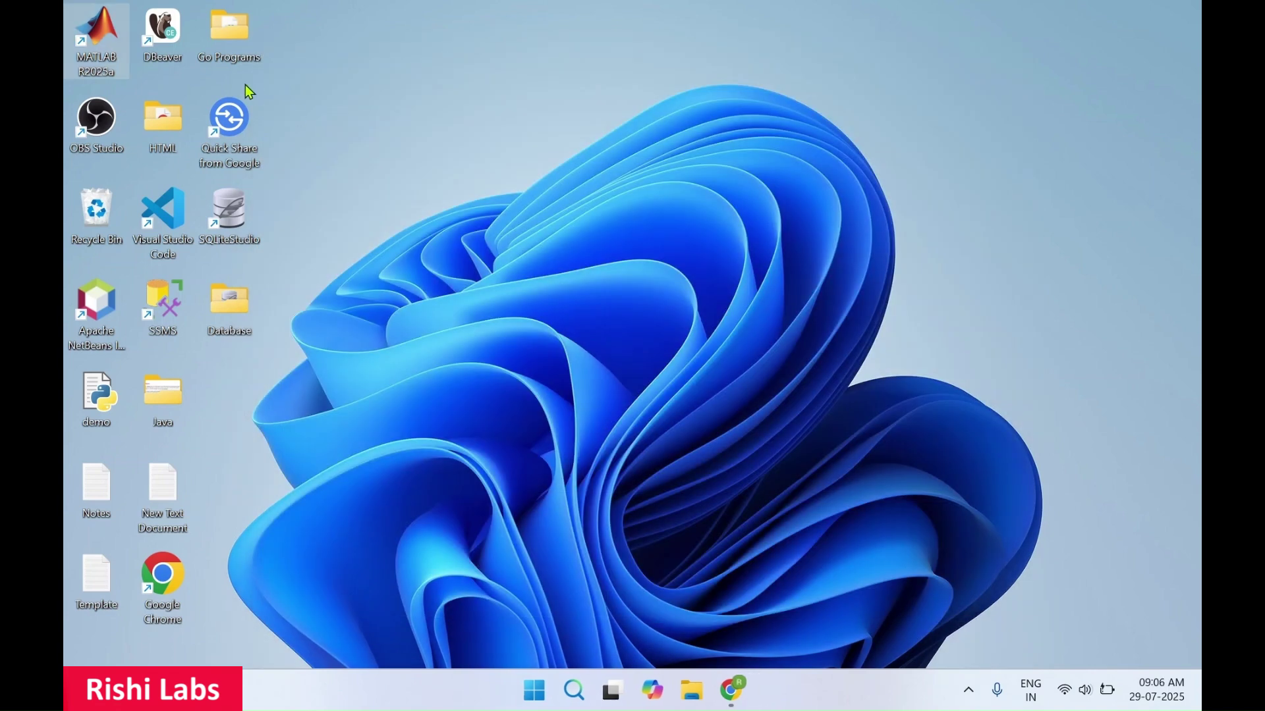
# Move the MATLAB R2025a shortcut below Database, view the maximized Command Window trial notice, then quit MATLAB
pyautogui.moveTo(99, 38); pyautogui.dragTo(237, 400)
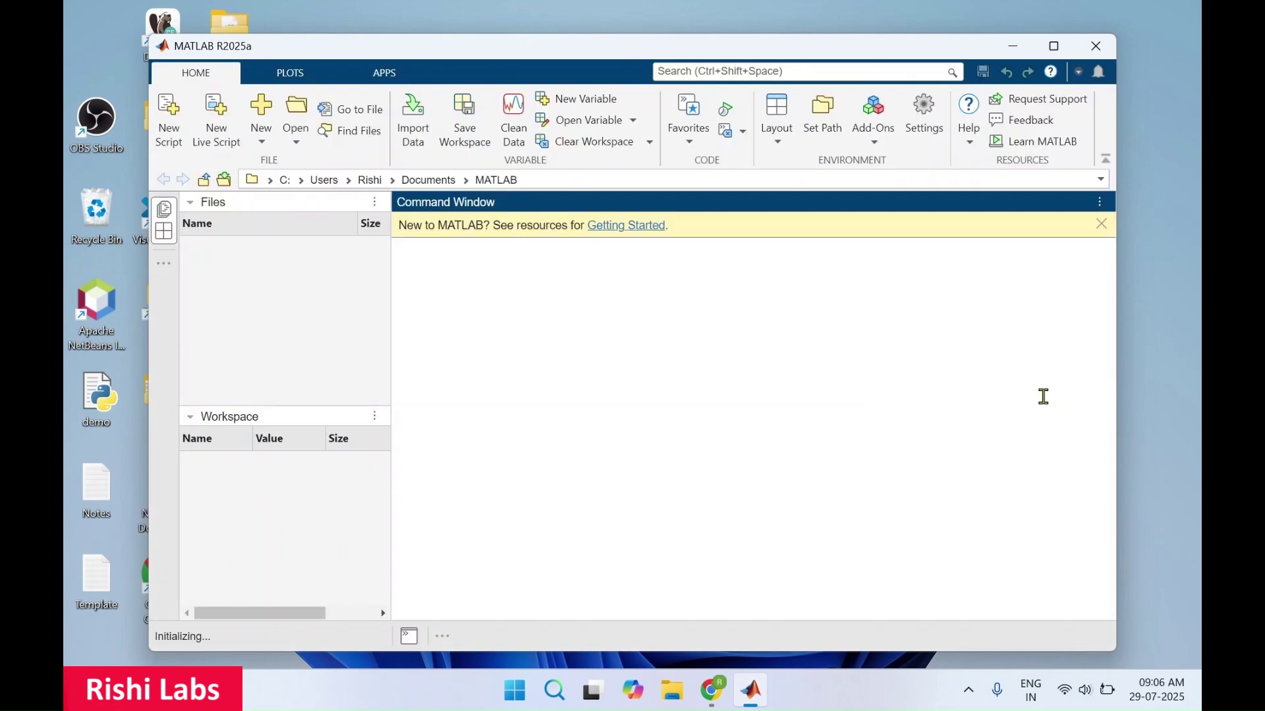
pyautogui.click(1053, 46)
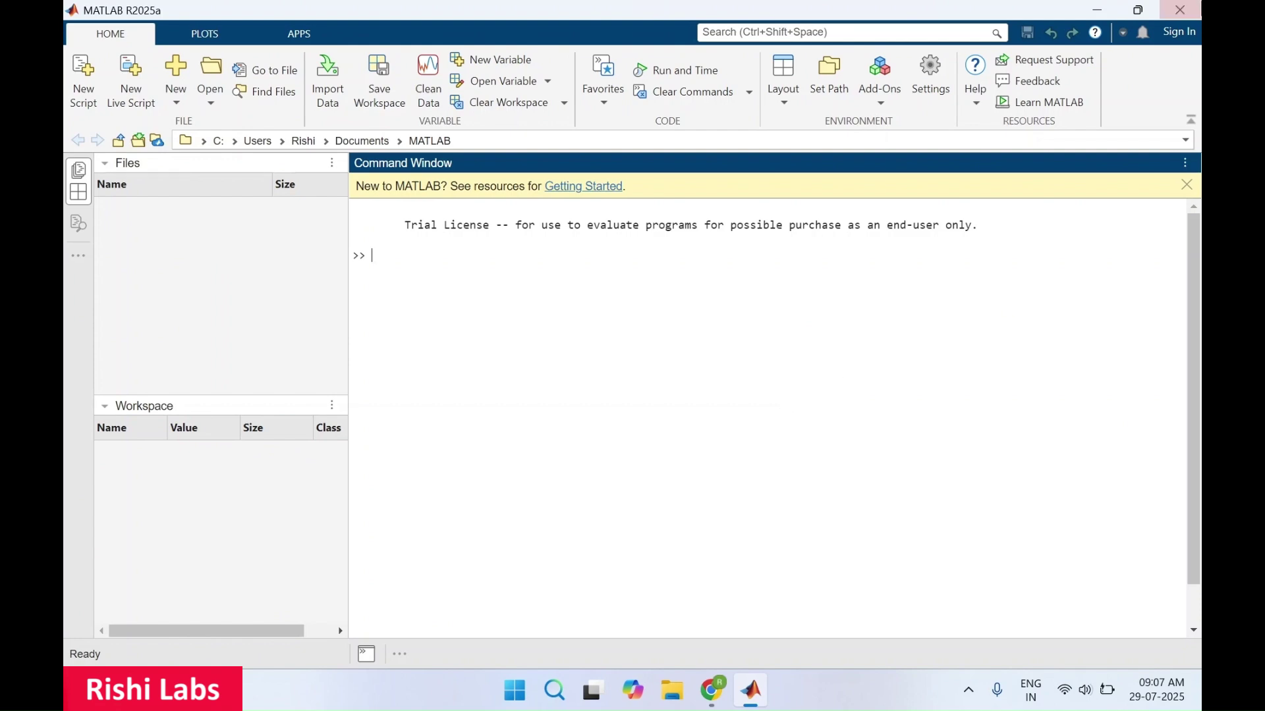
pyautogui.click(1182, 12)
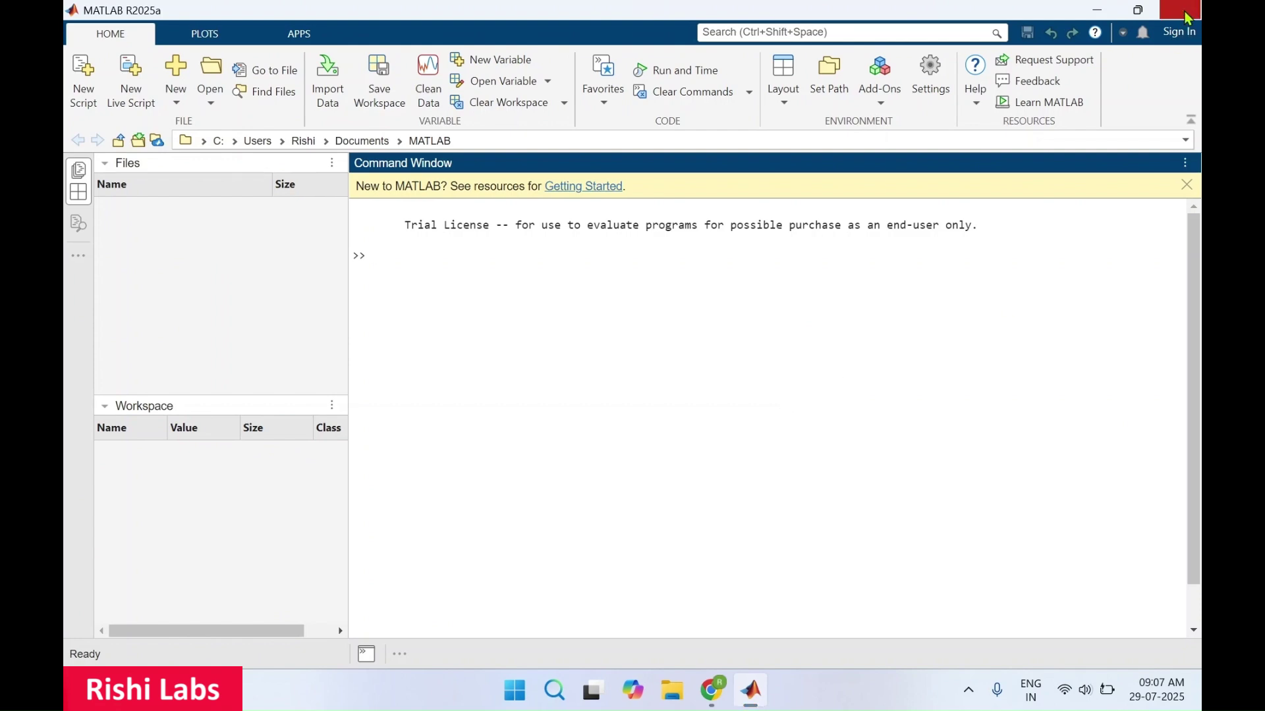